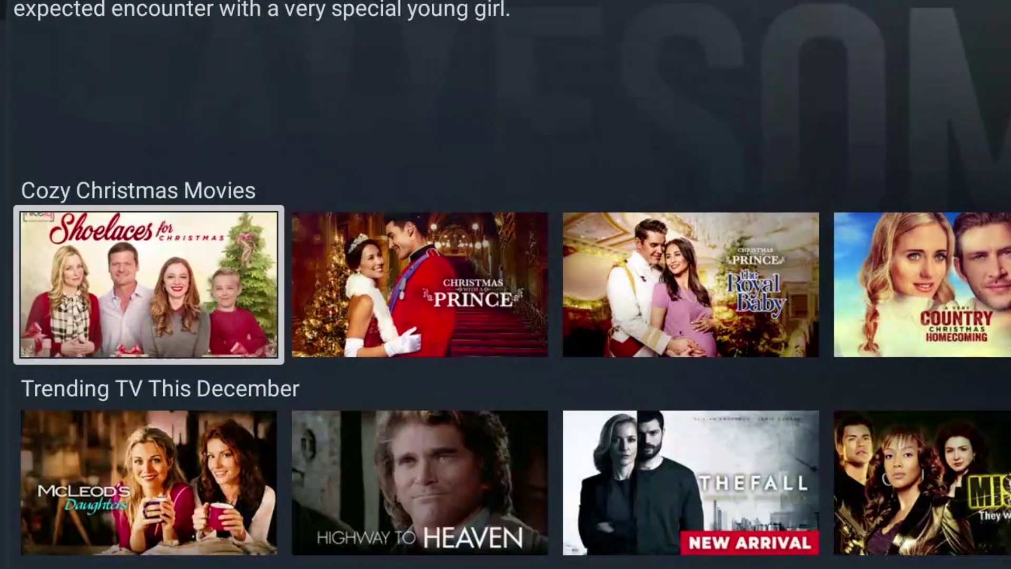
Browse the movie rows briefly, then exit the streaming app to the Fire TV home screen.
{"action": "key", "text": "Down"}
{"action": "key", "text": "Down"}
{"action": "key", "text": "Right"}
{"action": "key", "text": "Right"}
{"action": "key", "text": "Right"}
{"action": "key", "text": "Right"}
{"action": "key", "text": "Right"}
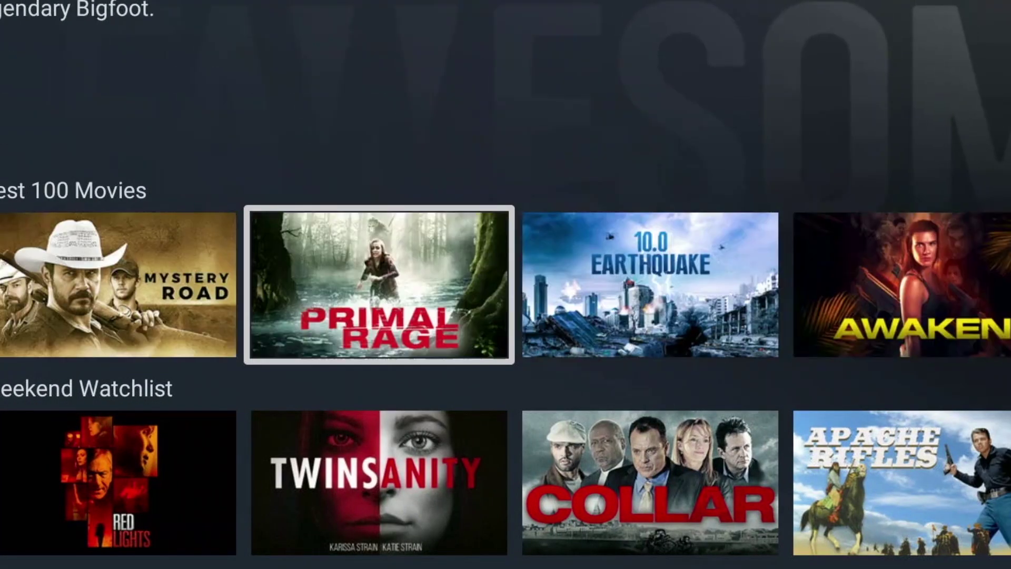
{"action": "key", "text": "Up"}
{"action": "key", "text": "Home"}
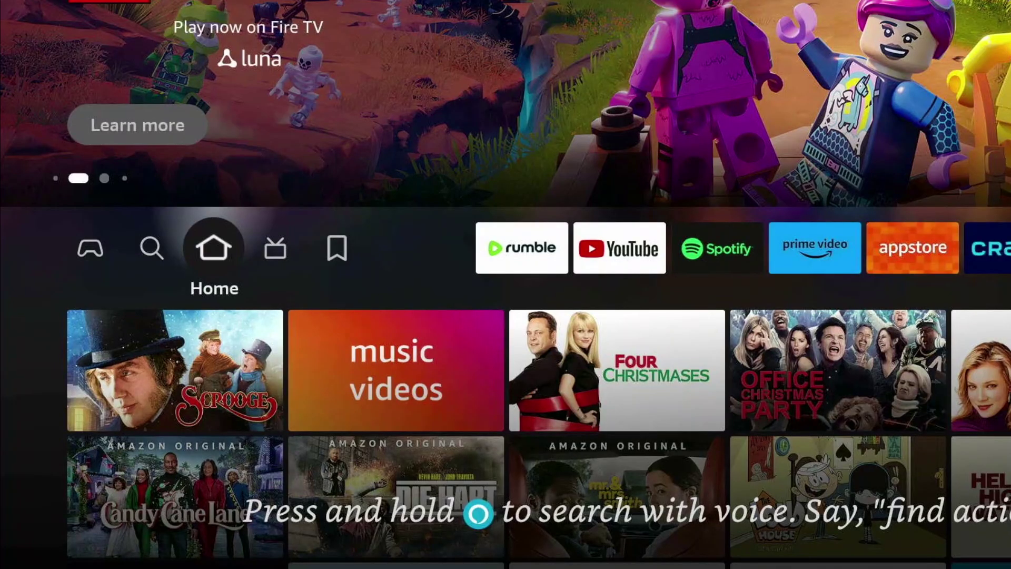
{"action": "key", "text": "Left"}
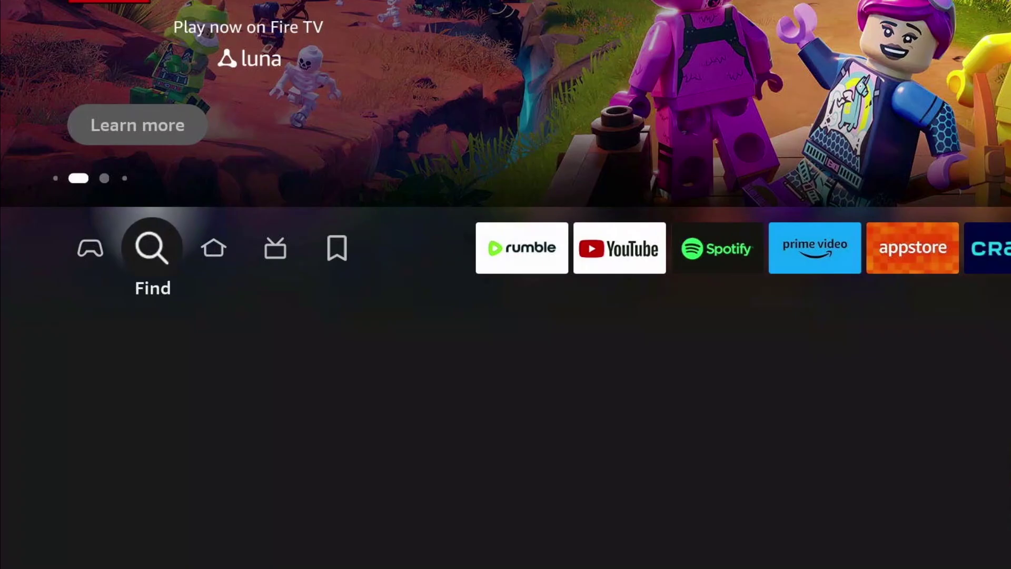
{"action": "key", "text": "Down"}
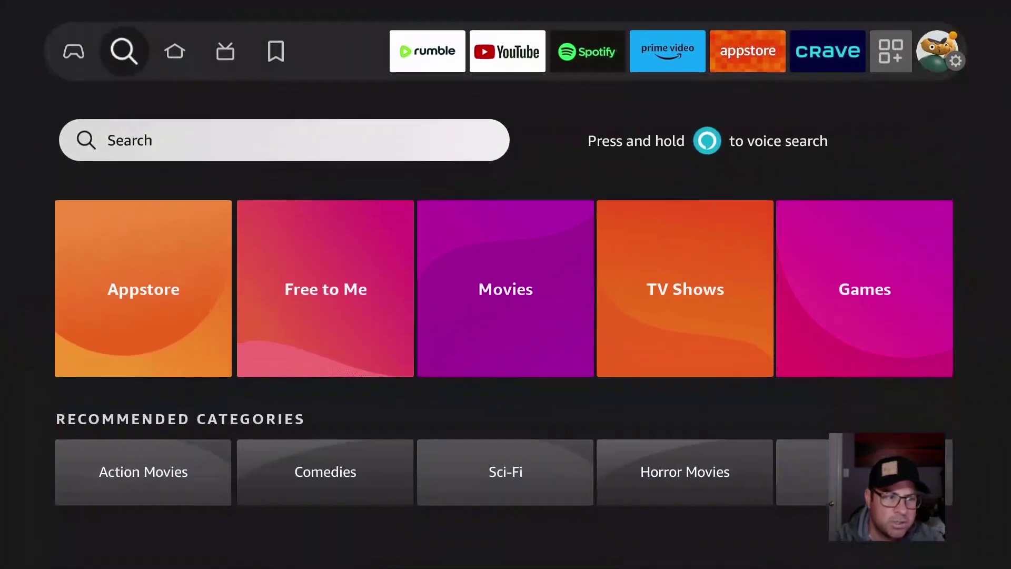
{"action": "key", "text": "Return"}
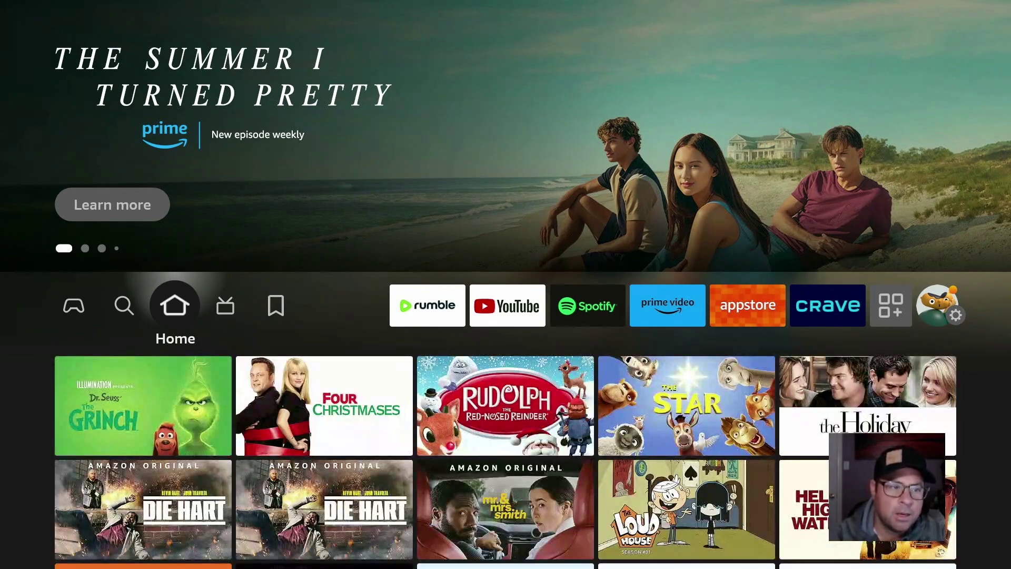
Go to My Fire TV > About and press the device name repeatedly to unlock developer mode.
{"action": "key", "text": "Right"}
{"action": "key", "text": "Right"}
{"action": "key", "text": "Right"}
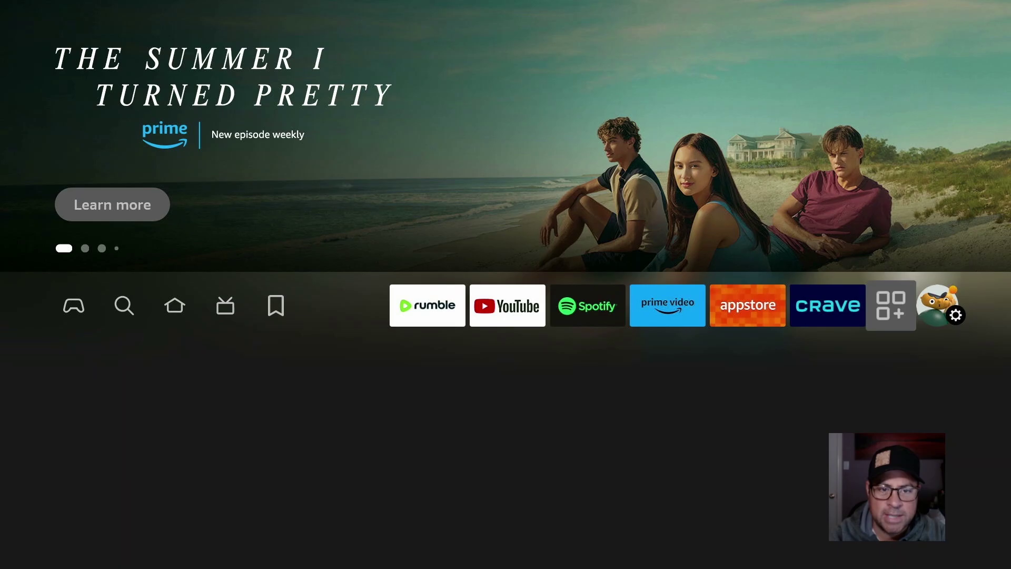
{"action": "key", "text": "Right"}
{"action": "key", "text": "Down"}
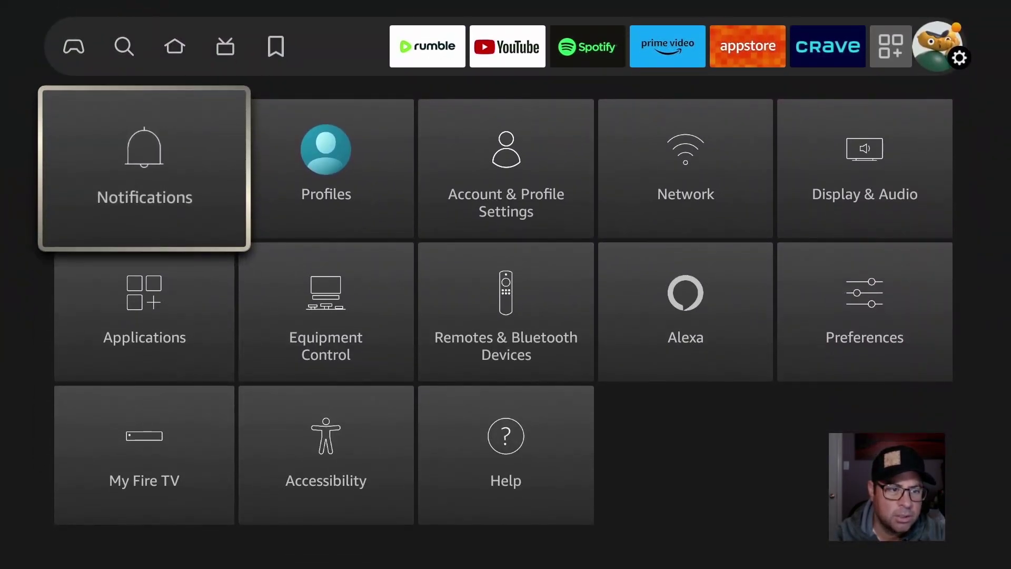
{"action": "key", "text": "Down"}
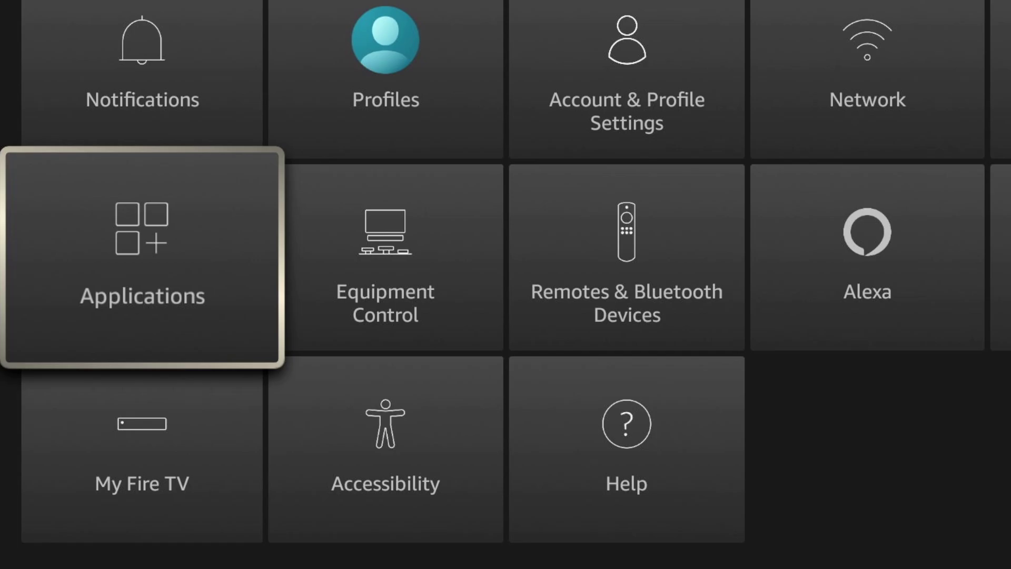
{"action": "key", "text": "Down"}
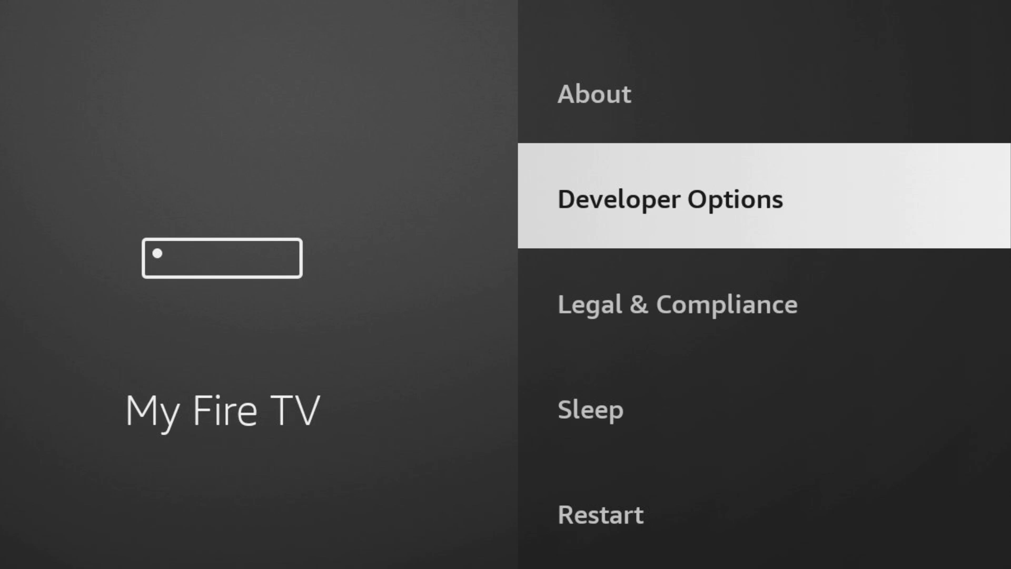
{"action": "key", "text": "Up"}
{"action": "key", "text": "Return"}
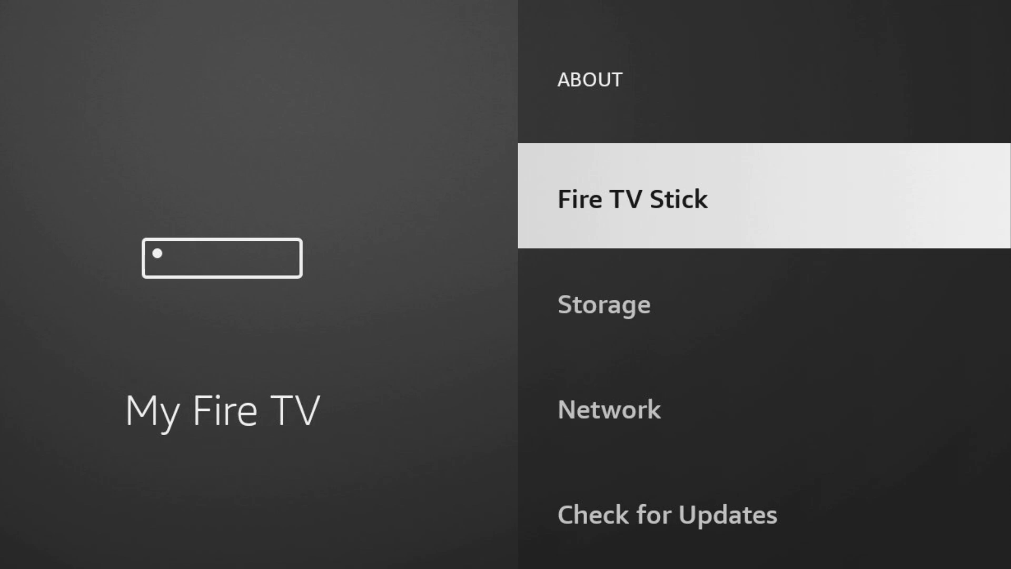
{"action": "key", "text": "Return"}
{"action": "key", "text": "Return"}
{"action": "key", "text": "Return"}
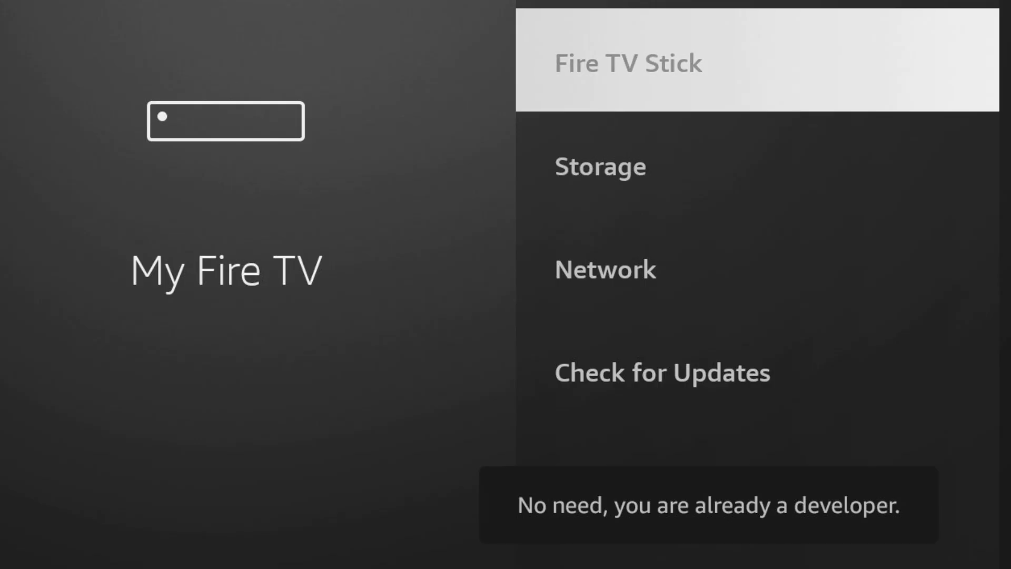
{"action": "key", "text": "Return"}
{"action": "key", "text": "Return"}
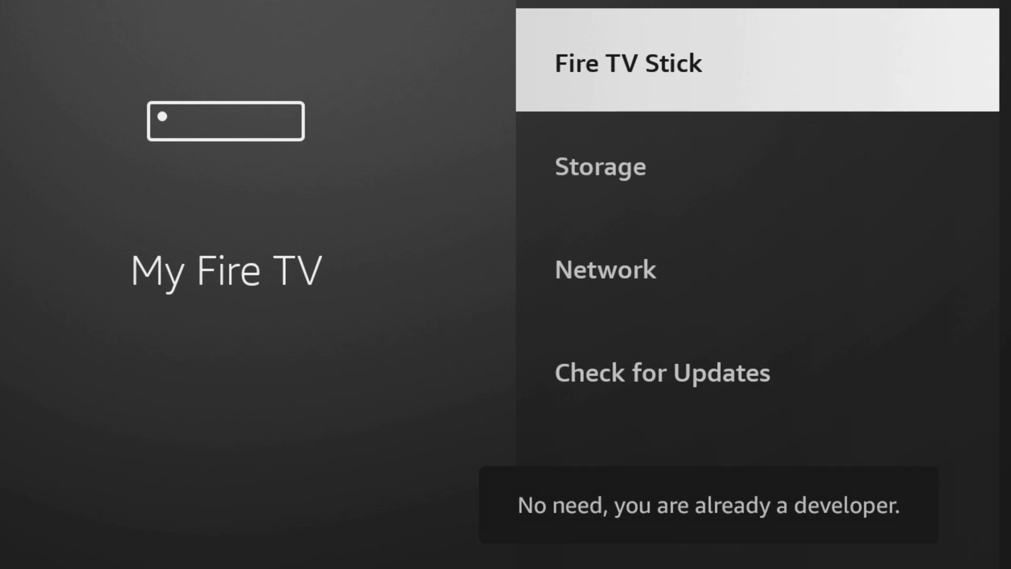
In Developer Options, turn ADB debugging on and allow Downloader to install unknown apps.
{"action": "key", "text": "Escape"}
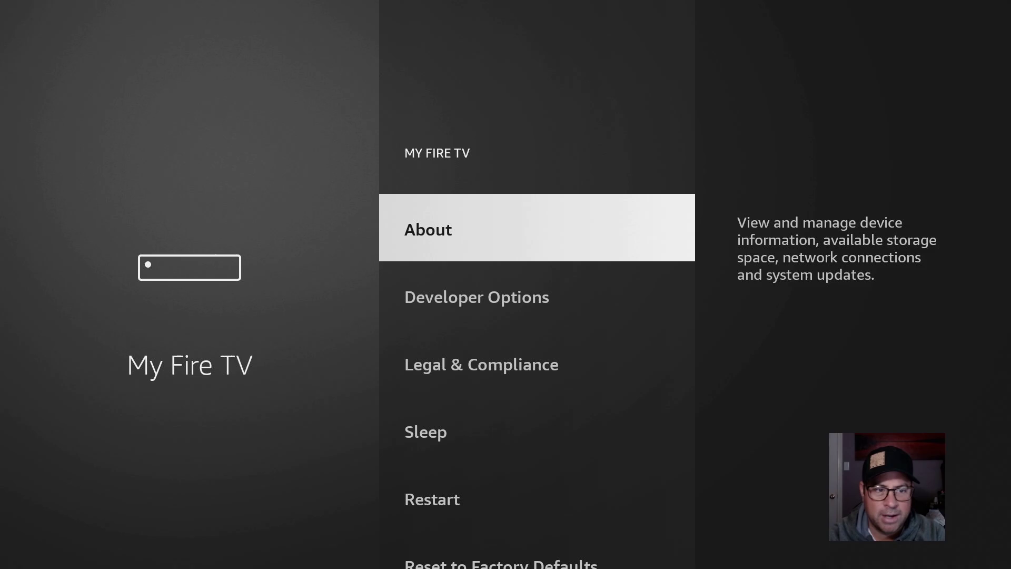
{"action": "key", "text": "Down"}
{"action": "key", "text": "Return"}
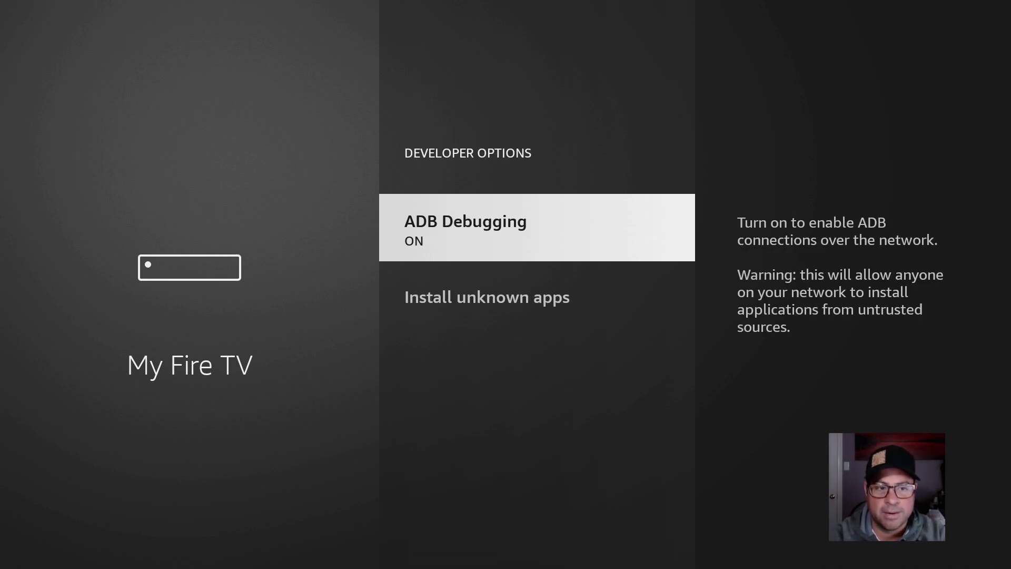
{"action": "key", "text": "Return"}
{"action": "key", "text": "Return"}
{"action": "key", "text": "Down"}
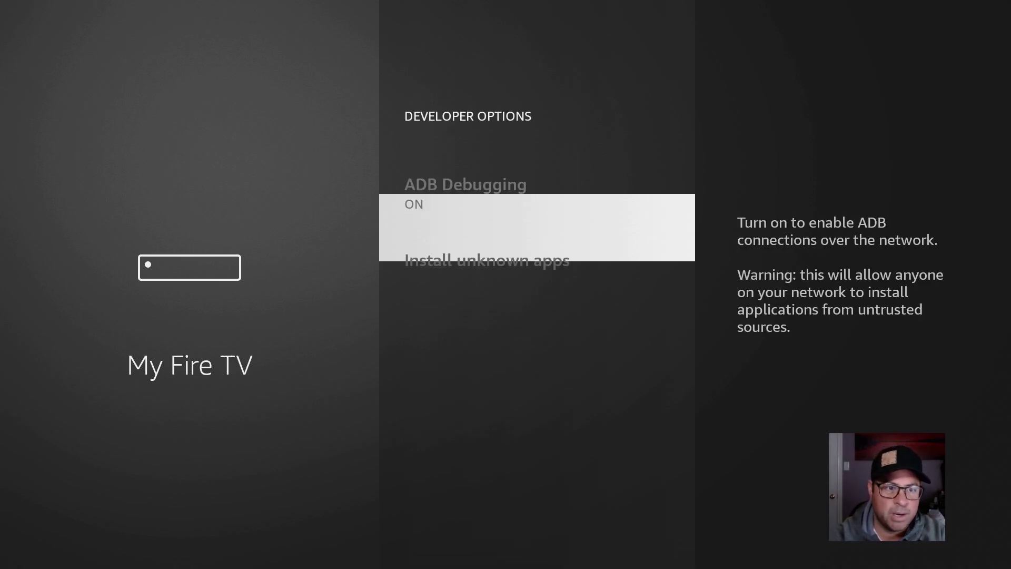
{"action": "key", "text": "Return"}
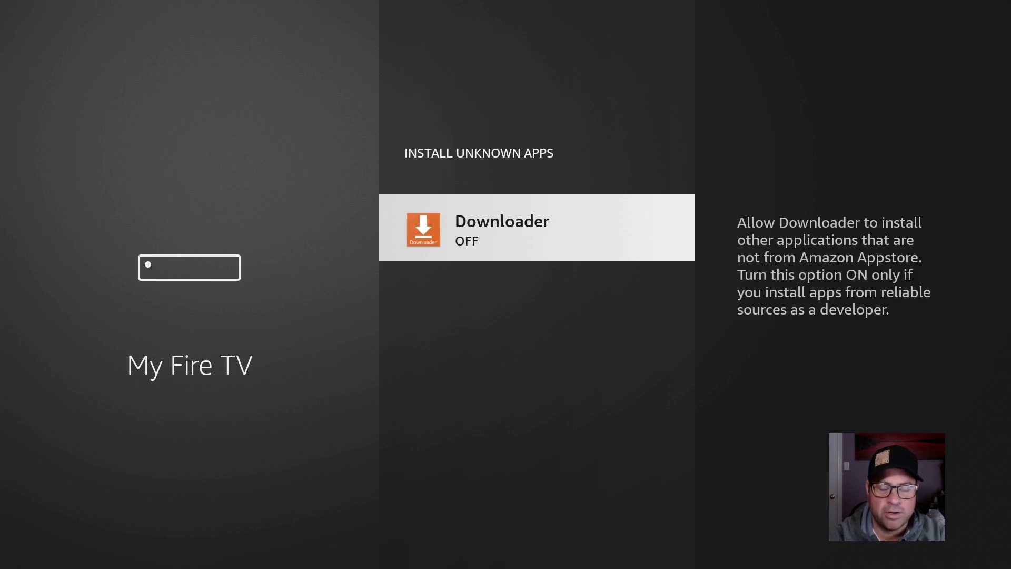
{"action": "key", "text": "Return"}
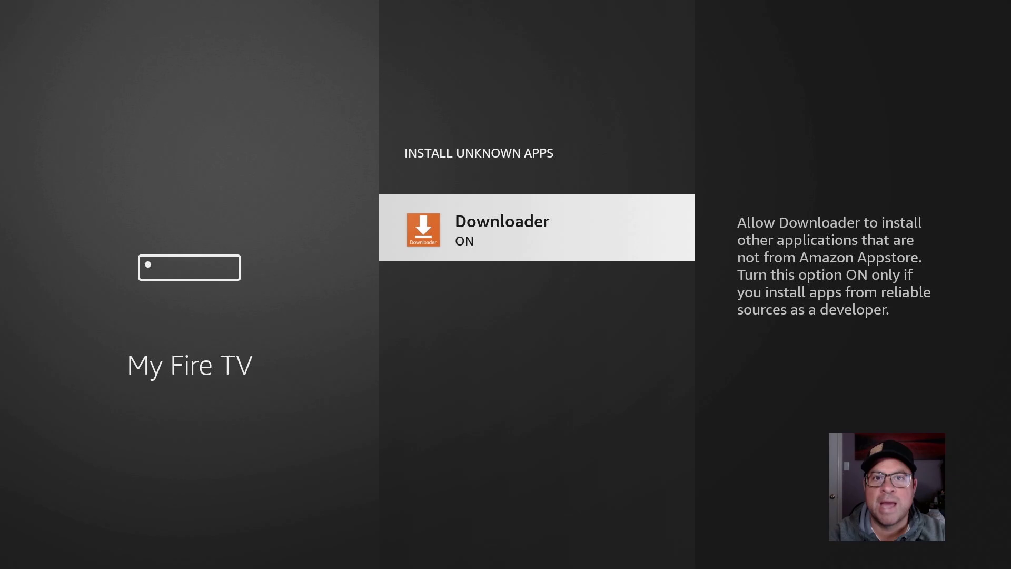
{"action": "key", "text": "Home"}
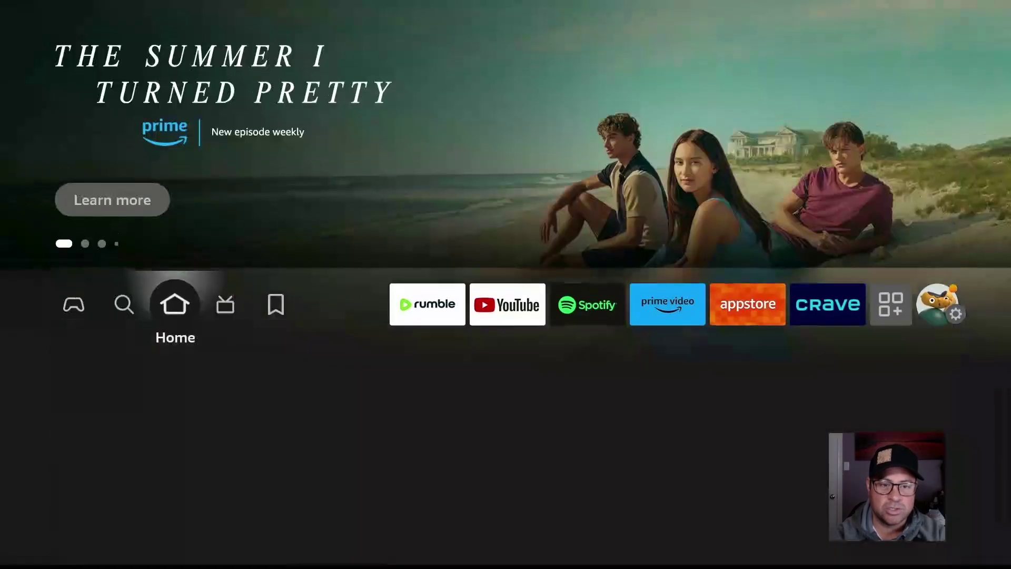
Move Downloader to the front of the installed apps list.
{"action": "key", "text": "Right"}
{"action": "key", "text": "Right"}
{"action": "key", "text": "Right"}
{"action": "key", "text": "Right"}
{"action": "key", "text": "Right"}
{"action": "key", "text": "Right"}
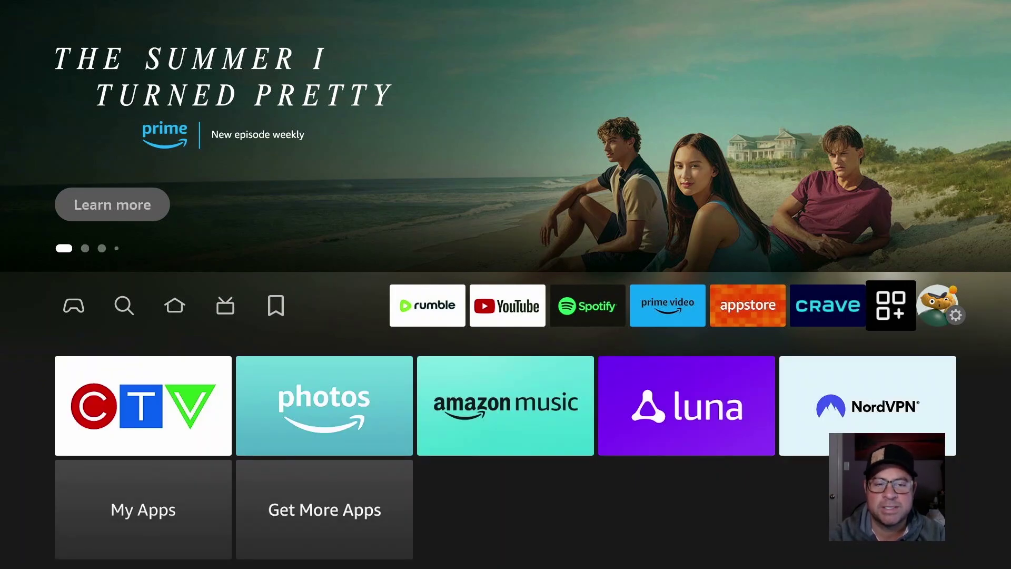
{"action": "key", "text": "Return"}
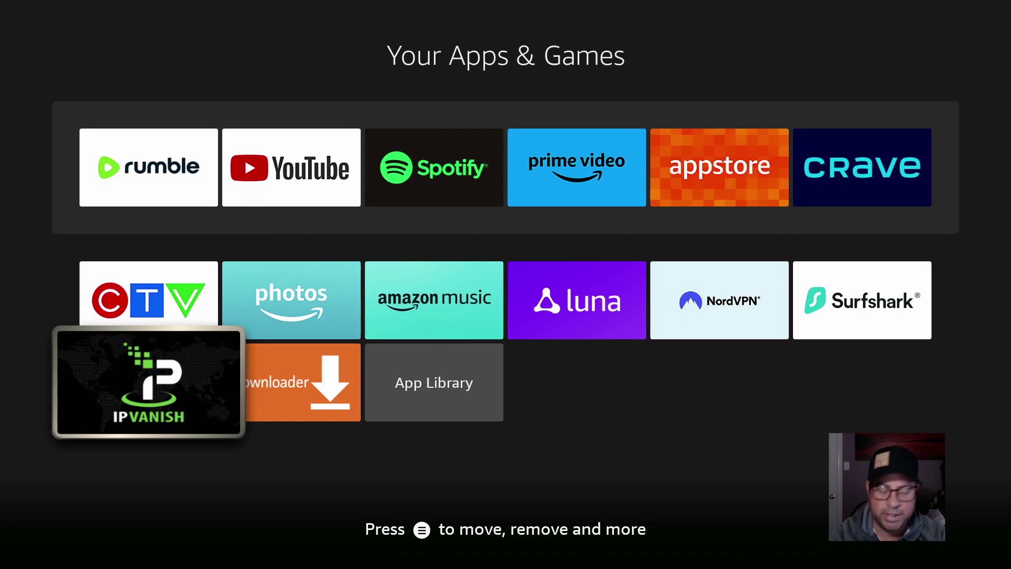
{"action": "key", "text": "Right"}
{"action": "key", "text": "Menu"}
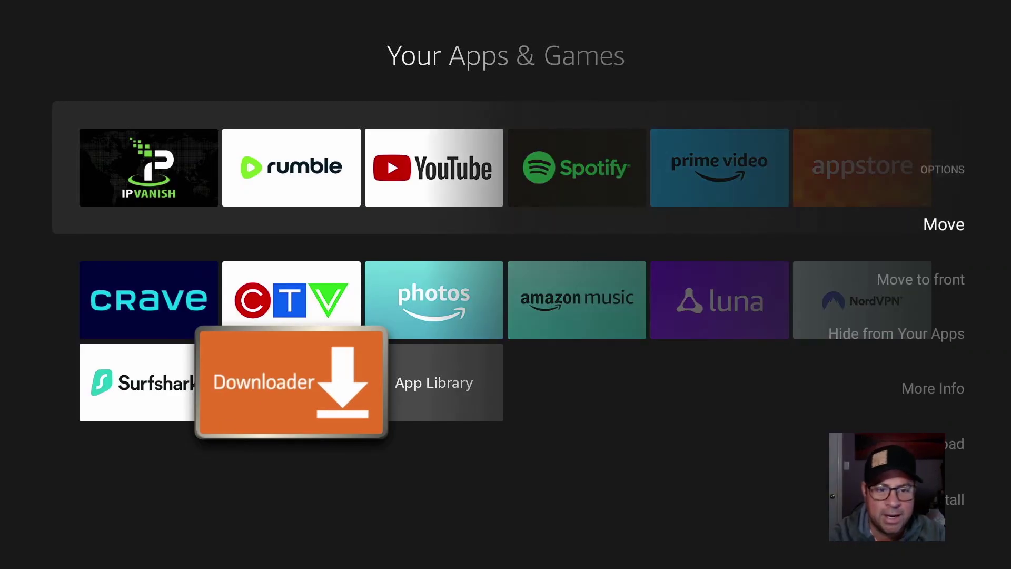
{"action": "key", "text": "Down"}
{"action": "key", "text": "Return"}
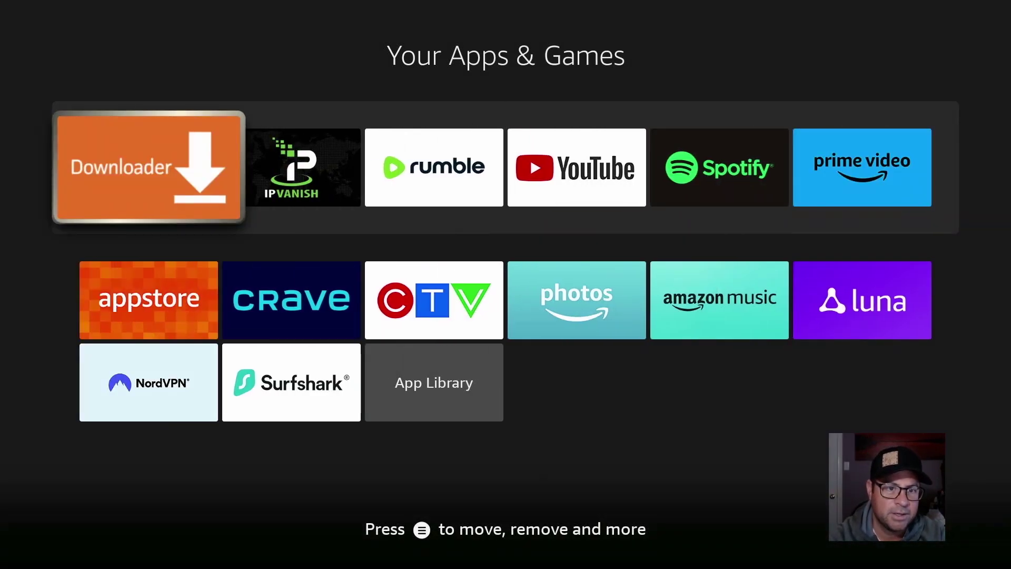
Return home and focus the Downloader tile, now first in the app row.
{"action": "key", "text": "Home"}
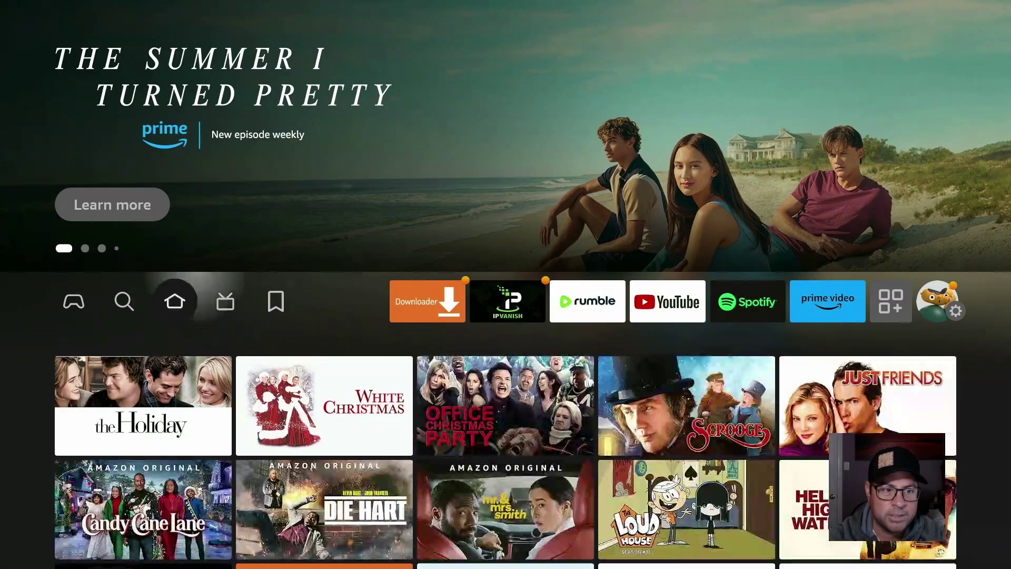
{"action": "key", "text": "Right"}
{"action": "key", "text": "Right"}
{"action": "key", "text": "Right"}
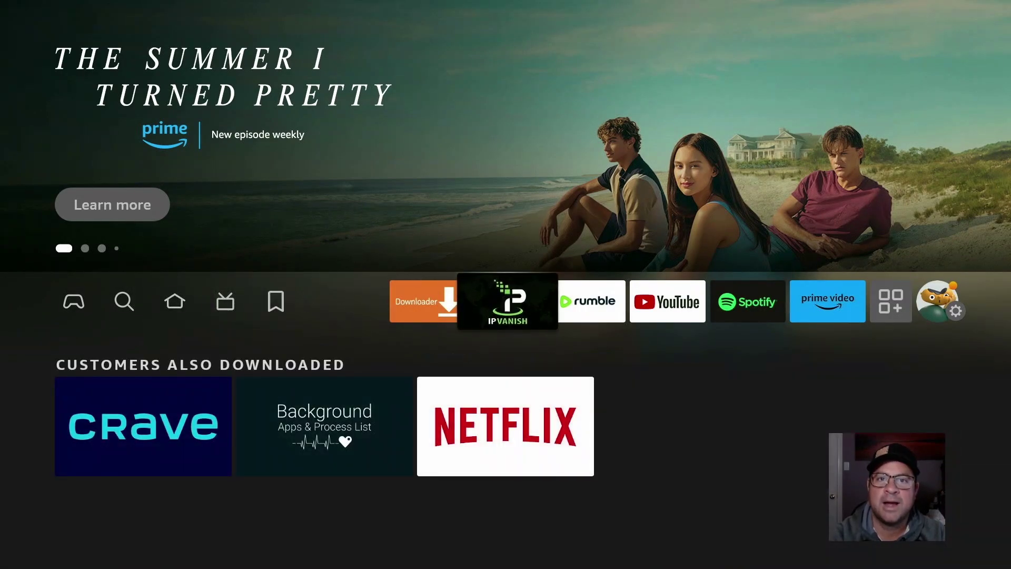
{"action": "key", "text": "Left"}
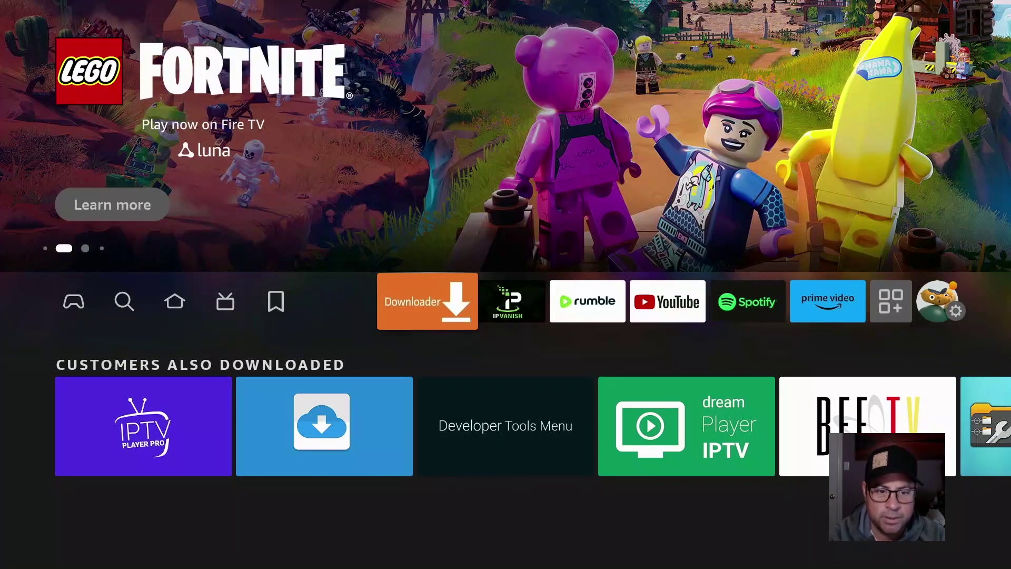
Launch Downloader, allow it file access, and bring up the keyboard for the URL field.
{"action": "key", "text": "Return"}
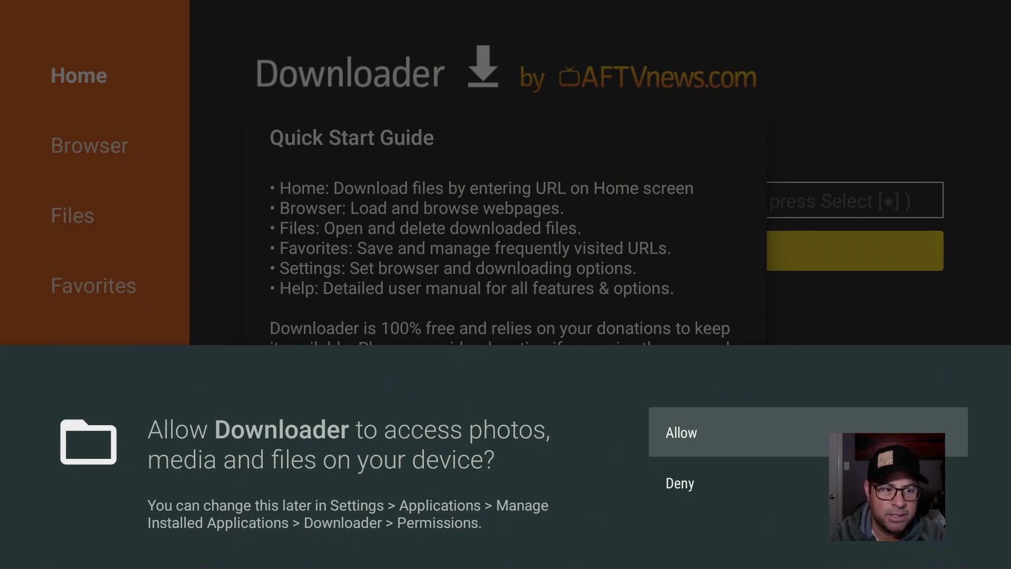
{"action": "key", "text": "Return"}
{"action": "key", "text": "Return"}
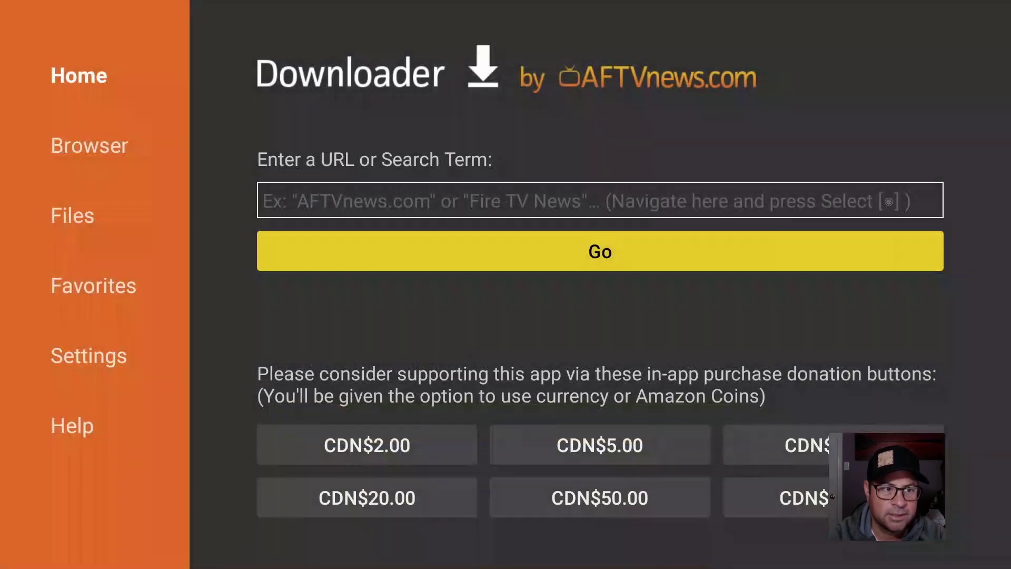
{"action": "key", "text": "Up"}
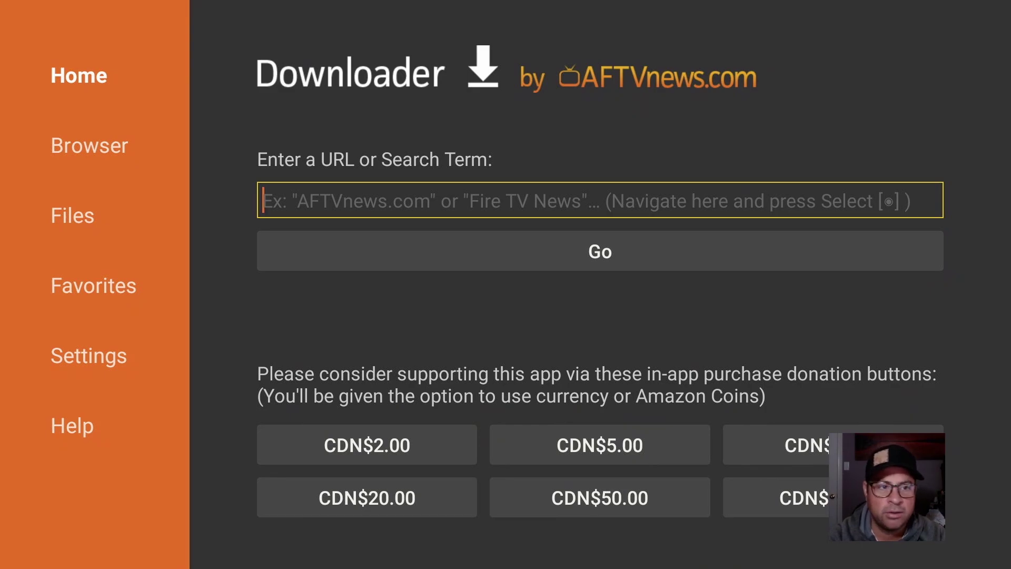
{"action": "key", "text": "Return"}
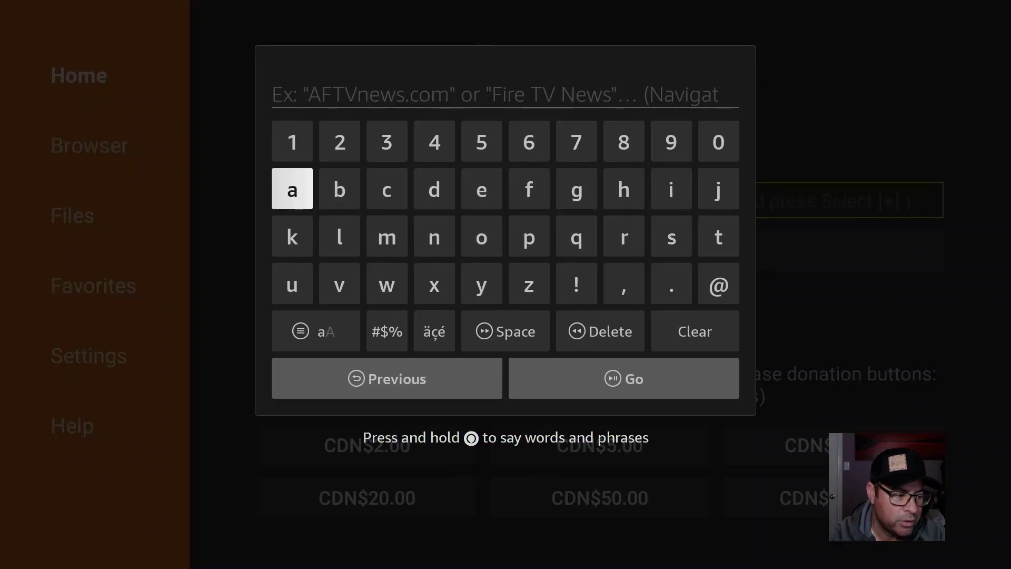
Enter code 370178 and submit it to reach the ledbytheunknown.com Downloads page.
{"action": "key", "text": "Right"}
{"action": "key", "text": "Right"}
{"action": "key", "text": "Up"}
{"action": "key", "text": "Return"}
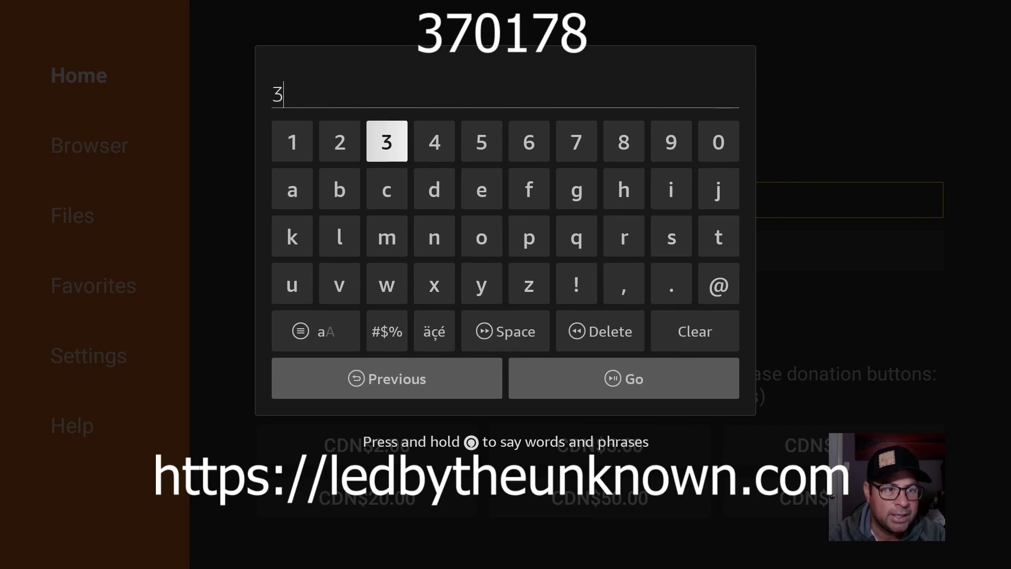
{"action": "key", "text": "Right"}
{"action": "key", "text": "Right"}
{"action": "key", "text": "Right"}
{"action": "key", "text": "Right"}
{"action": "key", "text": "Return"}
{"action": "key", "text": "Right"}
{"action": "key", "text": "Right"}
{"action": "key", "text": "Right"}
{"action": "key", "text": "Return"}
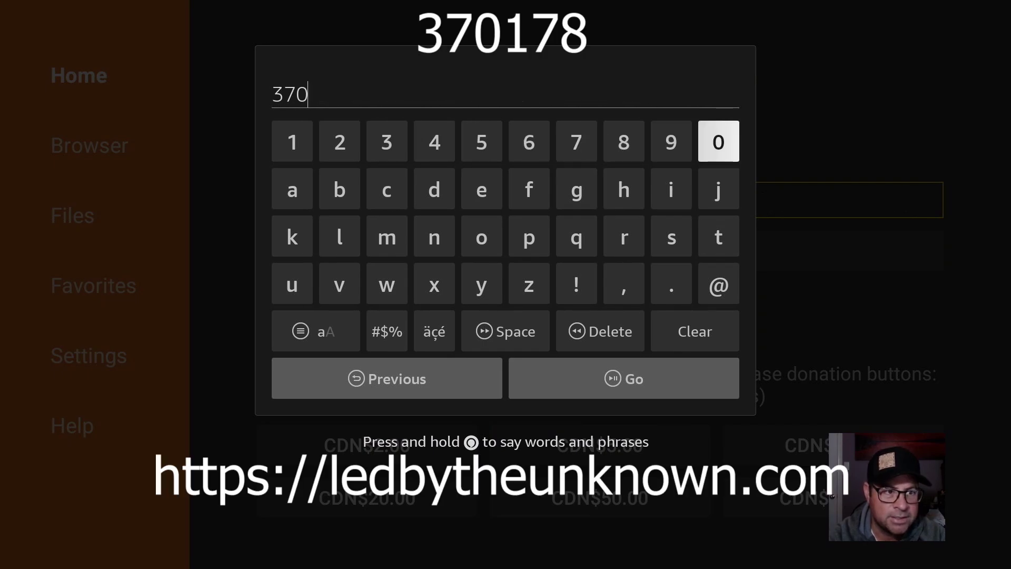
{"action": "key", "text": "Left"}
{"action": "key", "text": "Left"}
{"action": "key", "text": "Left"}
{"action": "key", "text": "Left"}
{"action": "key", "text": "Left"}
{"action": "key", "text": "Return"}
{"action": "key", "text": "Right"}
{"action": "key", "text": "Right"}
{"action": "key", "text": "Right"}
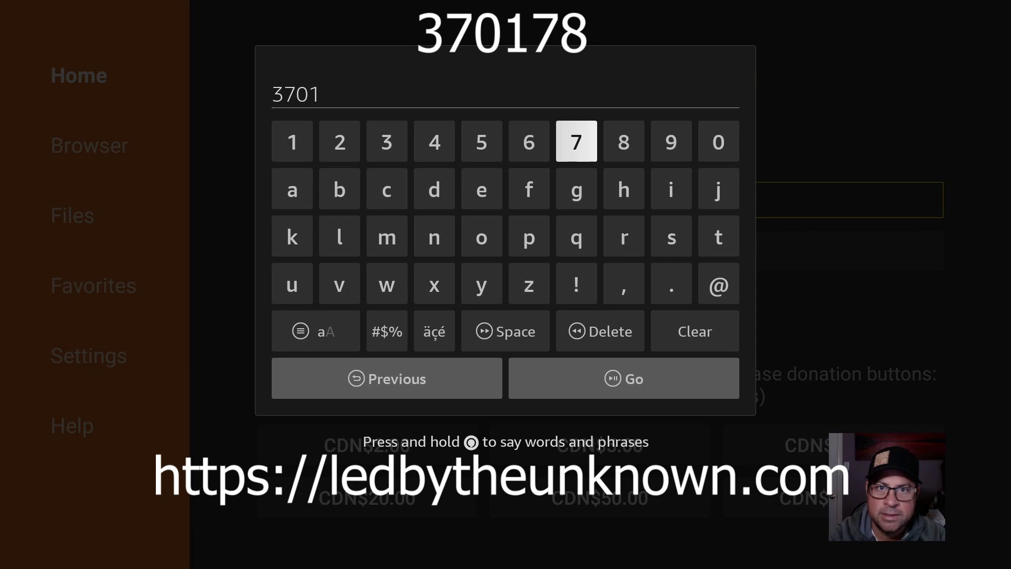
{"action": "key", "text": "Return"}
{"action": "key", "text": "Right"}
{"action": "key", "text": "Return"}
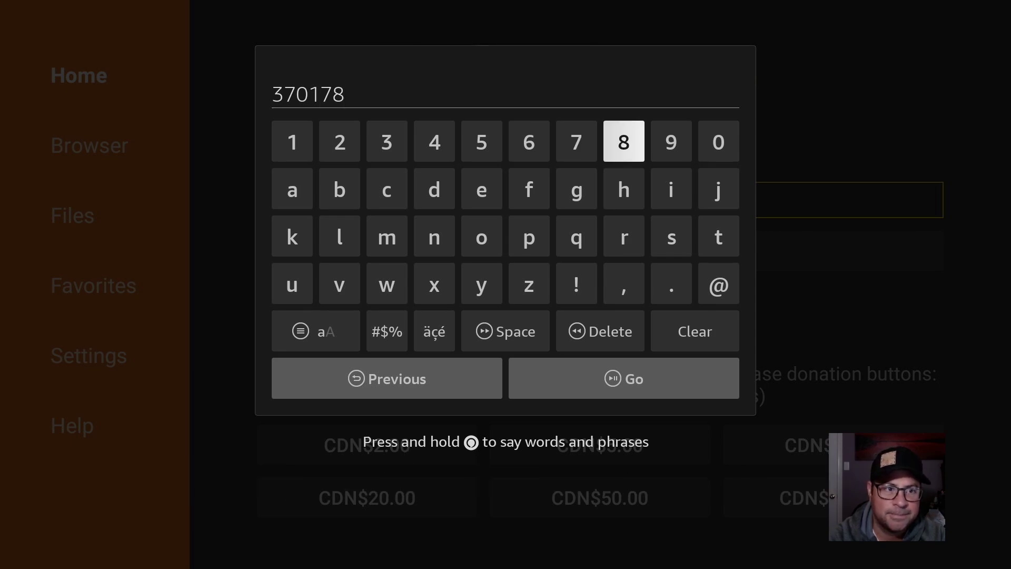
{"action": "key", "text": "Down"}
{"action": "key", "text": "Down"}
{"action": "key", "text": "Down"}
{"action": "key", "text": "Down"}
{"action": "key", "text": "Down"}
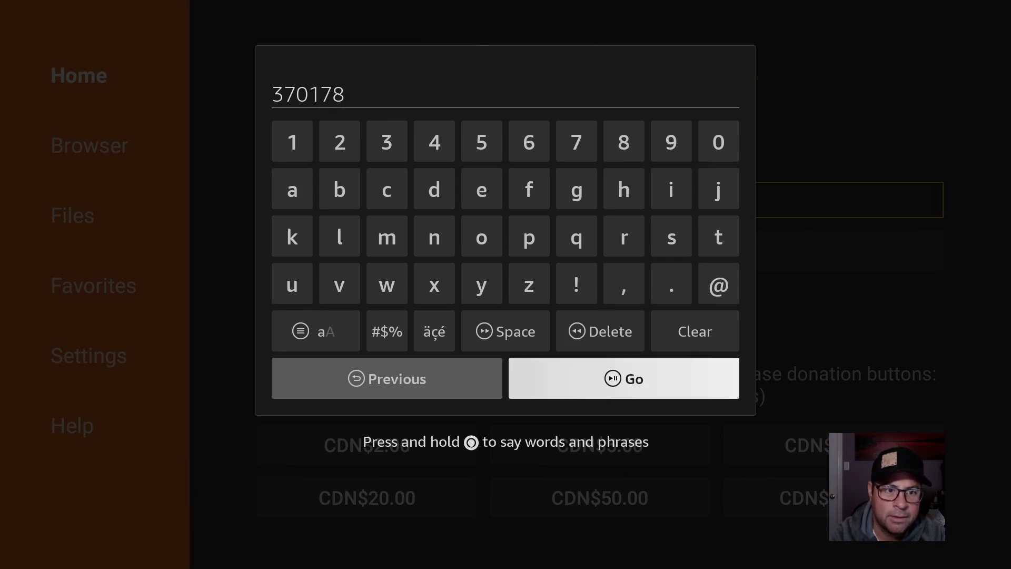
{"action": "key", "text": "Return"}
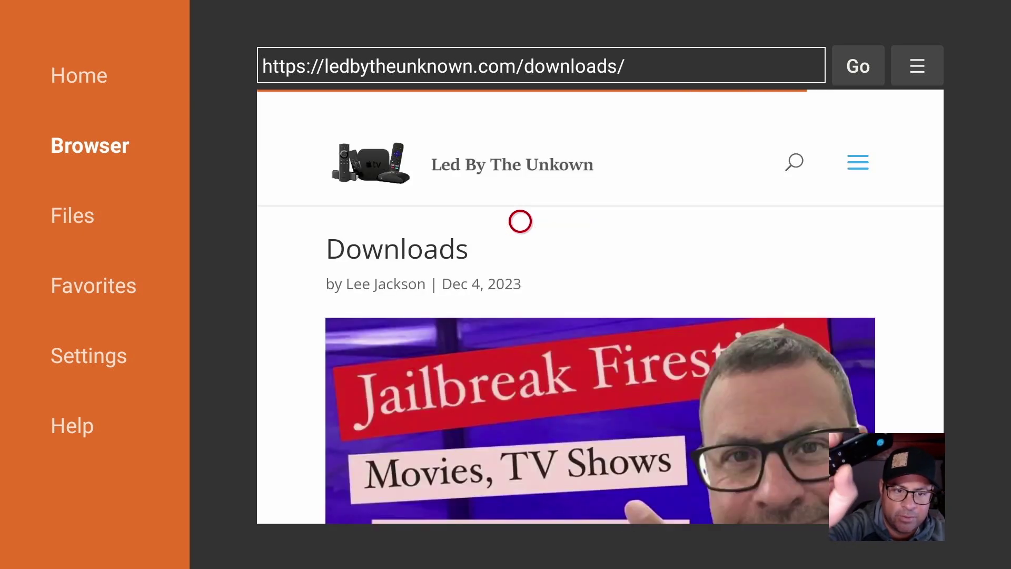
Save the current Downloads page to favorites as 'Downloads -', keeping its URL.
{"action": "key", "text": "Menu"}
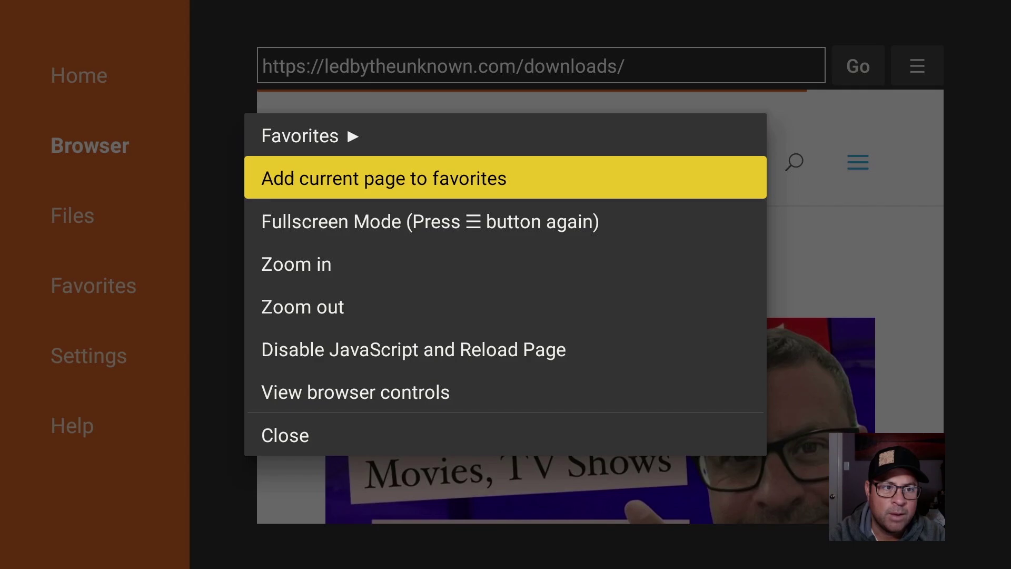
{"action": "key", "text": "Return"}
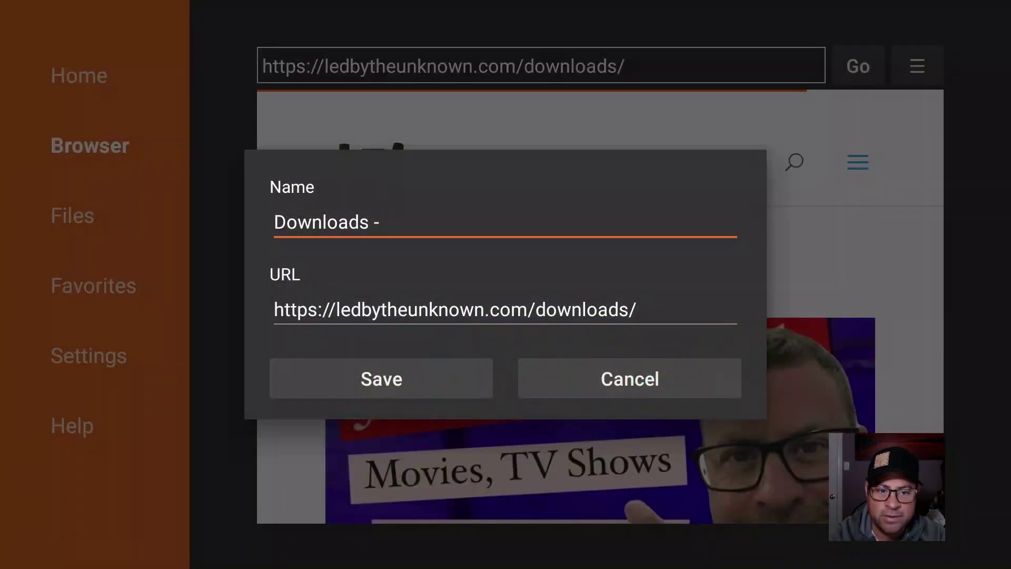
{"action": "key", "text": "Down"}
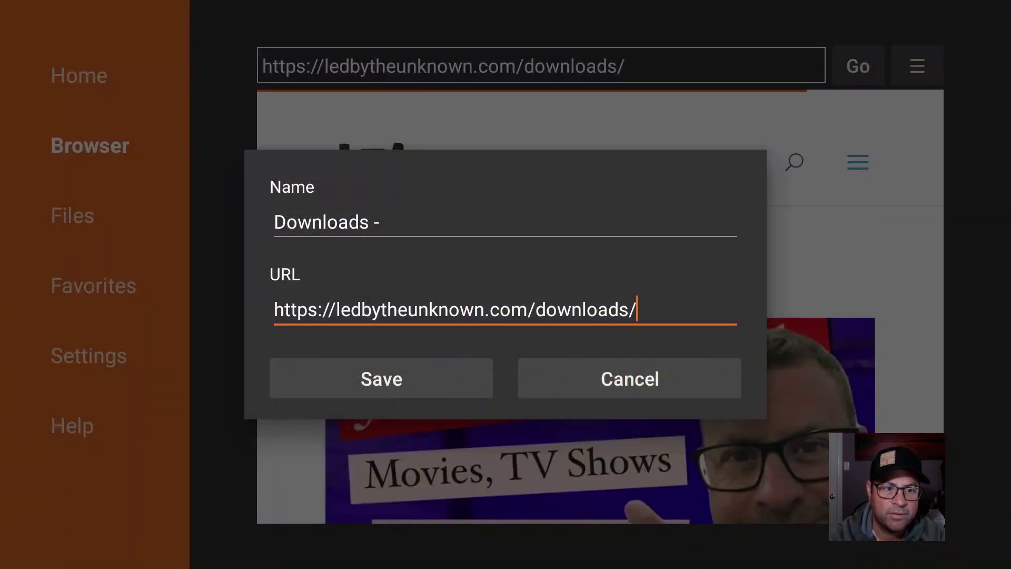
{"action": "key", "text": "Down"}
{"action": "key", "text": "Left"}
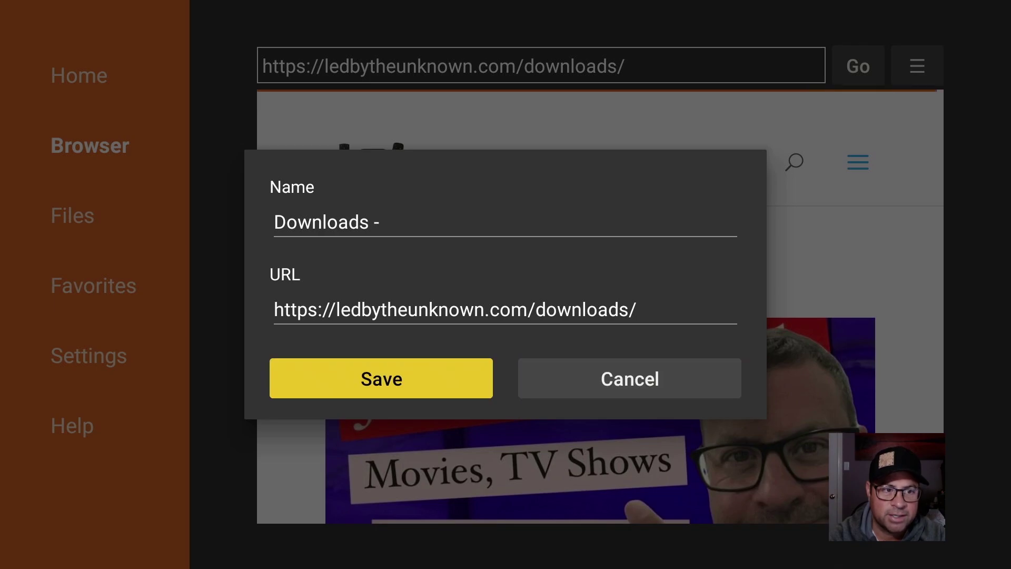
{"action": "key", "text": "Return"}
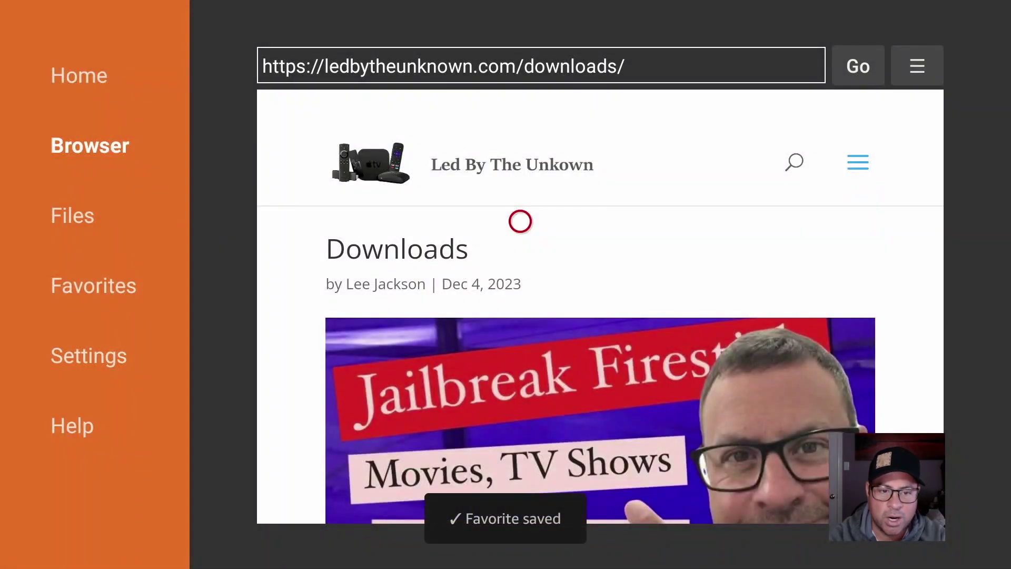
Scroll to the streaming apps list and open the Xumo download page.
{"action": "scroll", "coordinate": [520, 502], "scroll_direction": "down", "scroll_amount": 2}
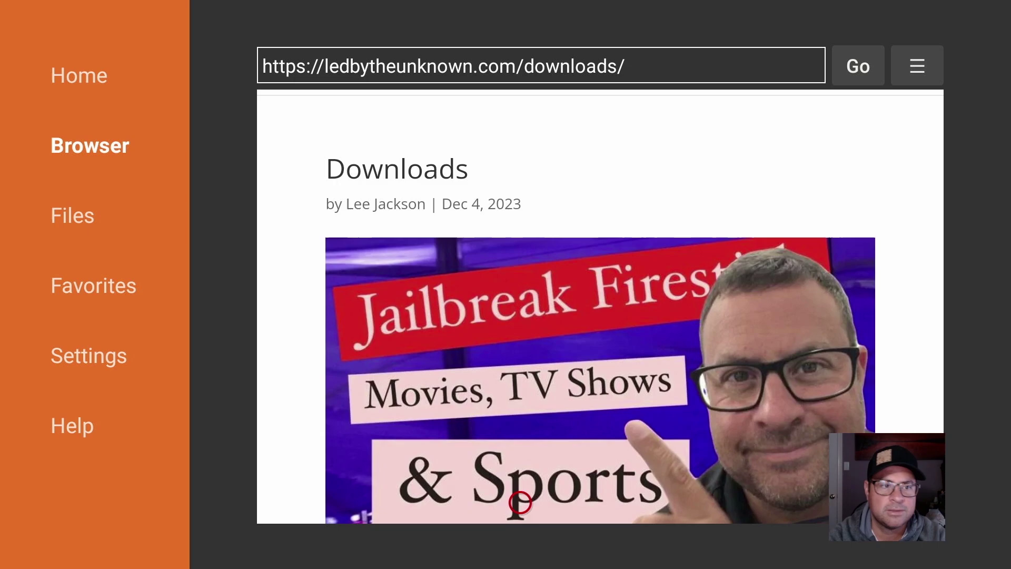
{"action": "scroll", "coordinate": [526, 221], "scroll_direction": "down", "scroll_amount": 10}
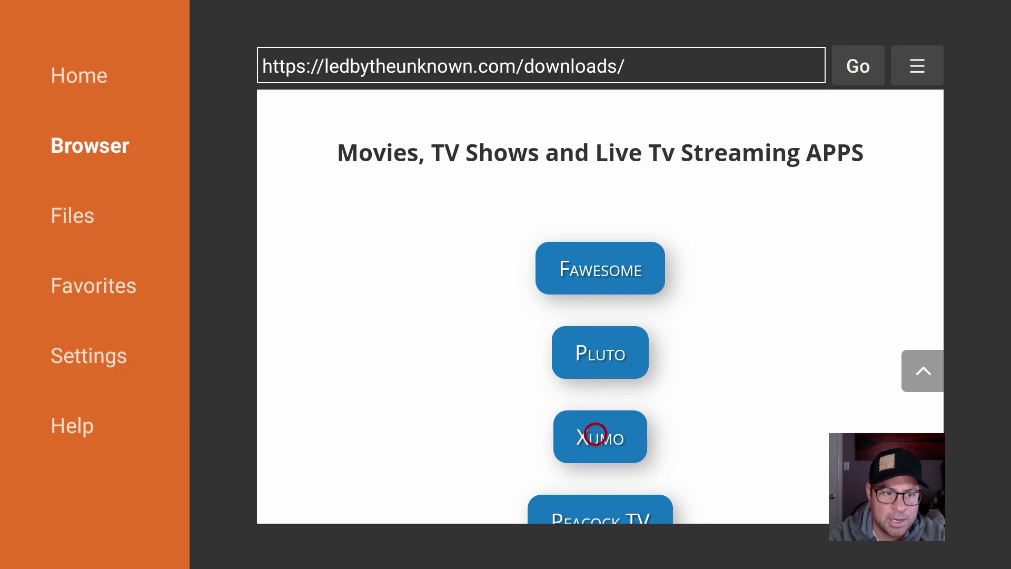
{"action": "left_click", "coordinate": [595, 434]}
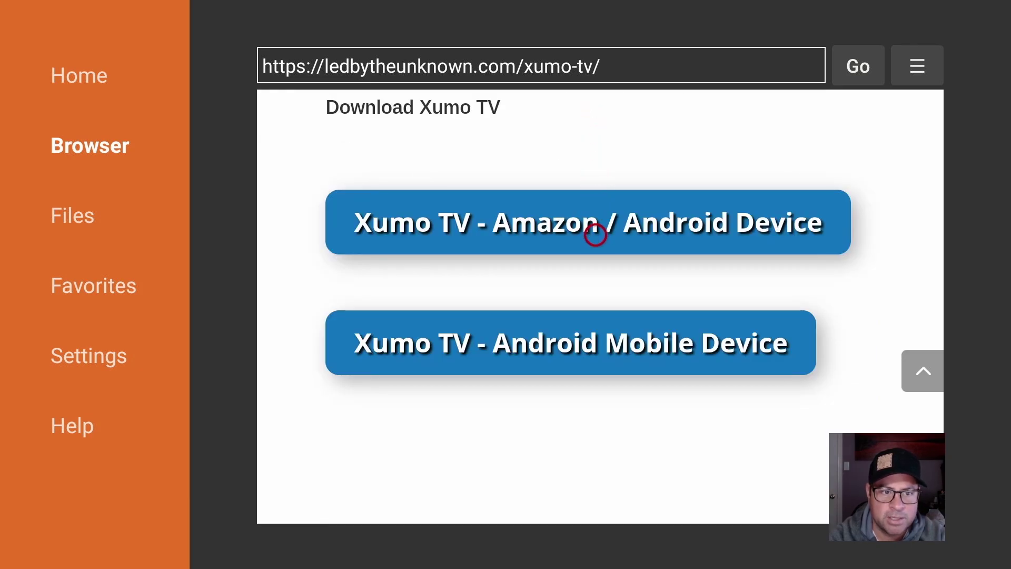
Download and install Xumo TV for Amazon devices, then delete the Xumo Play APK.
{"action": "left_click", "coordinate": [595, 235]}
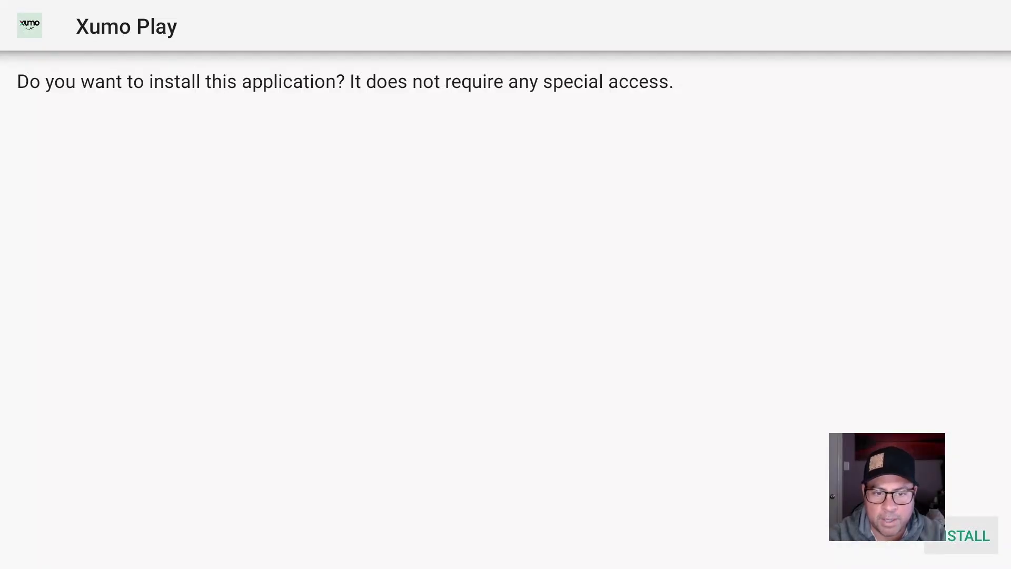
{"action": "key", "text": "Return"}
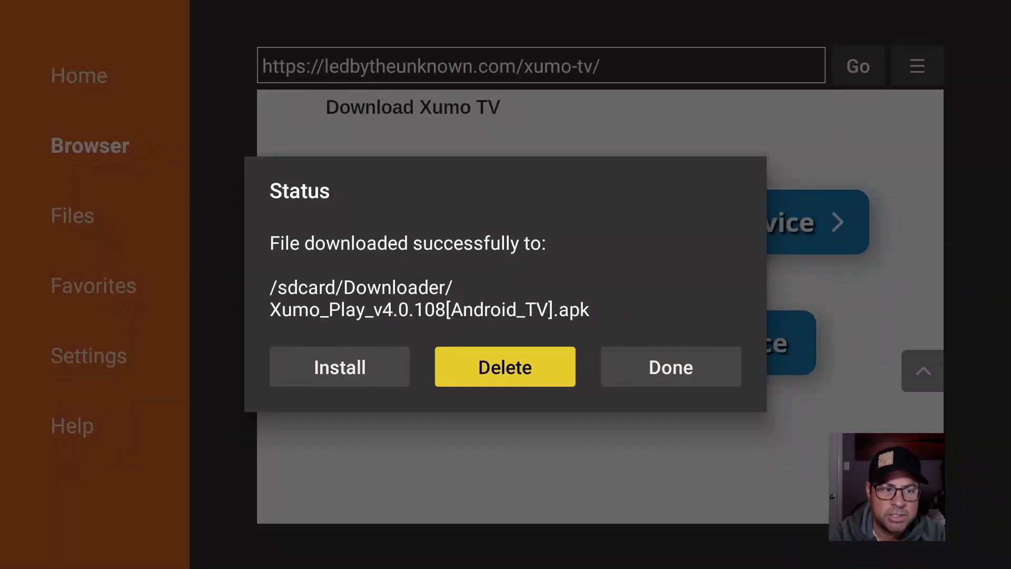
{"action": "key", "text": "Return"}
{"action": "key", "text": "Left"}
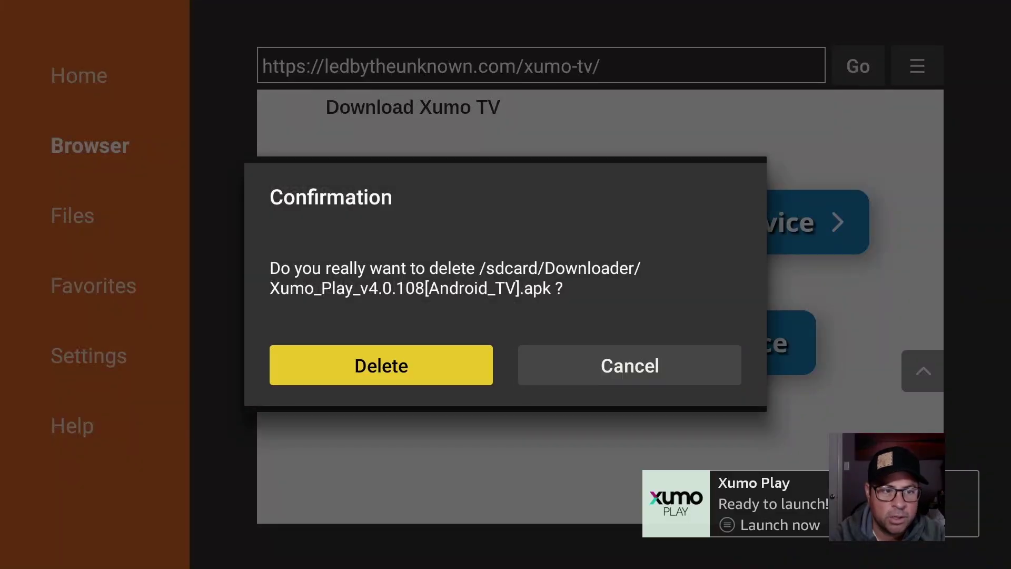
{"action": "key", "text": "Return"}
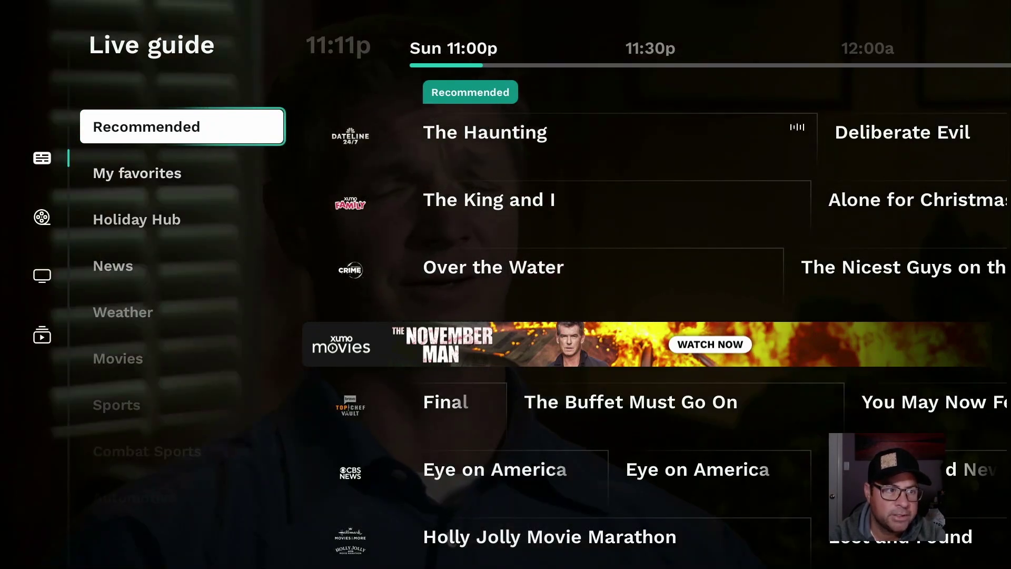
Expand Xumo Play's sidebar and open the Networks section.
{"action": "key", "text": "Left"}
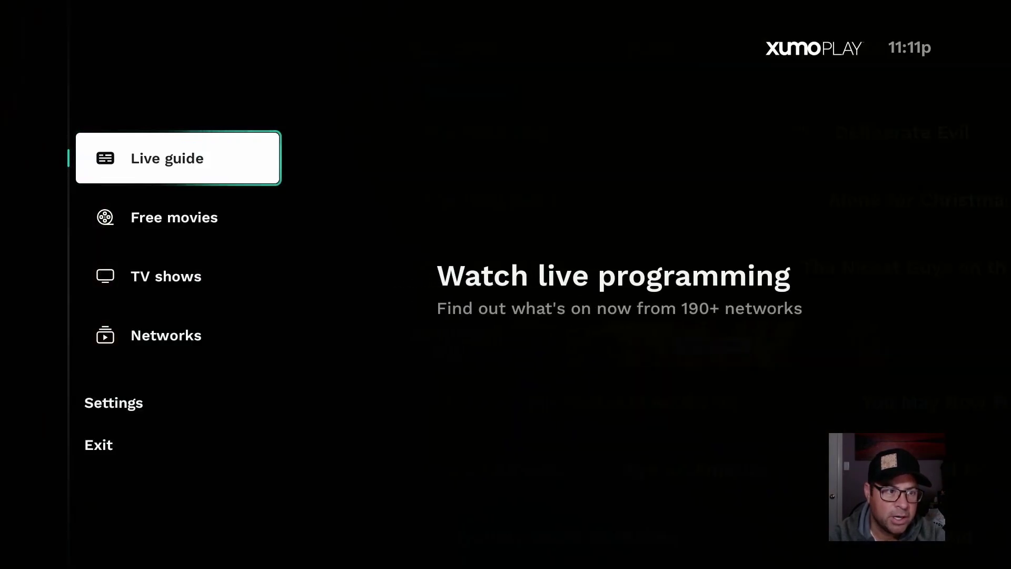
{"action": "key", "text": "Down"}
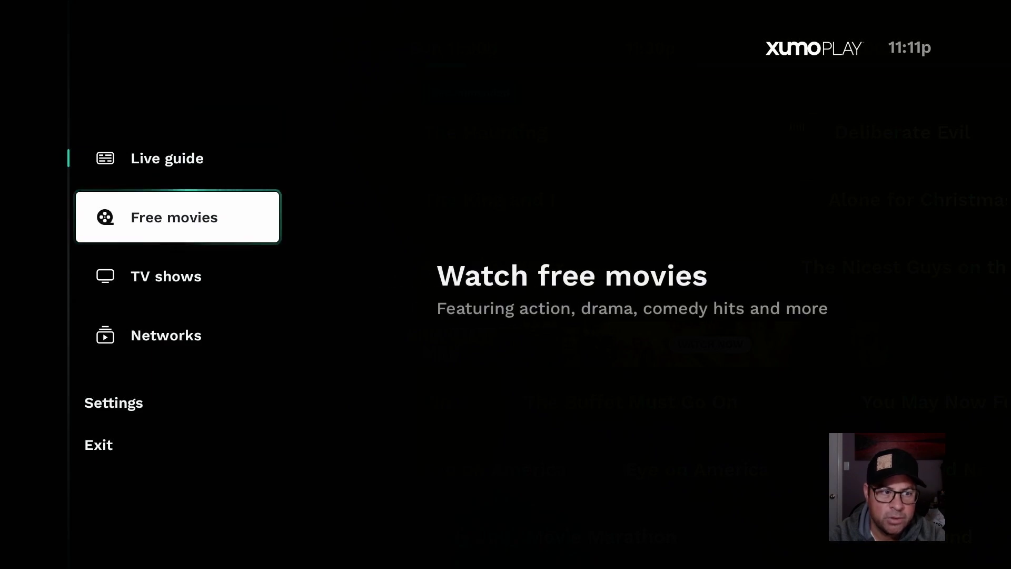
{"action": "key", "text": "Down"}
{"action": "key", "text": "Down"}
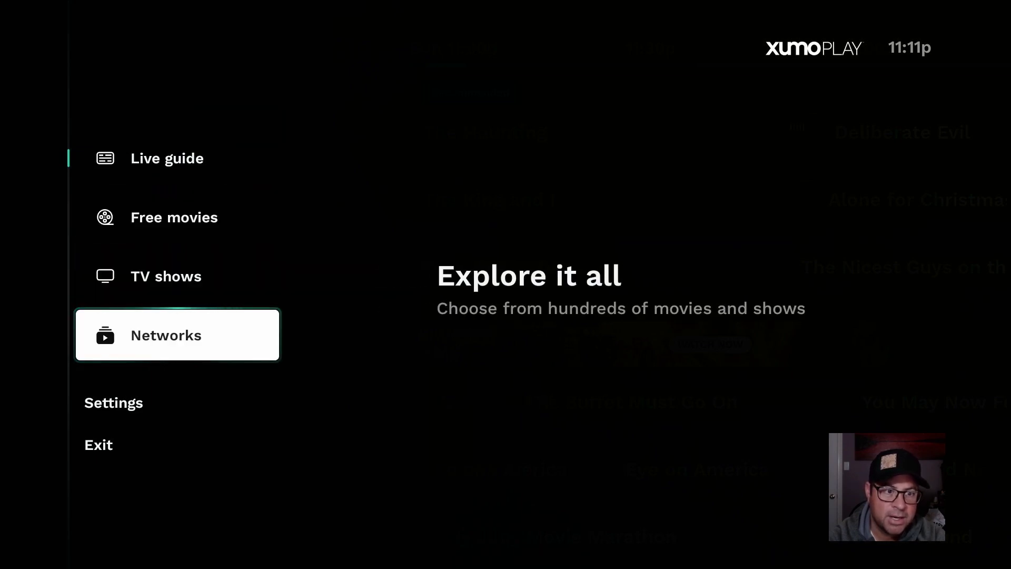
{"action": "key", "text": "Return"}
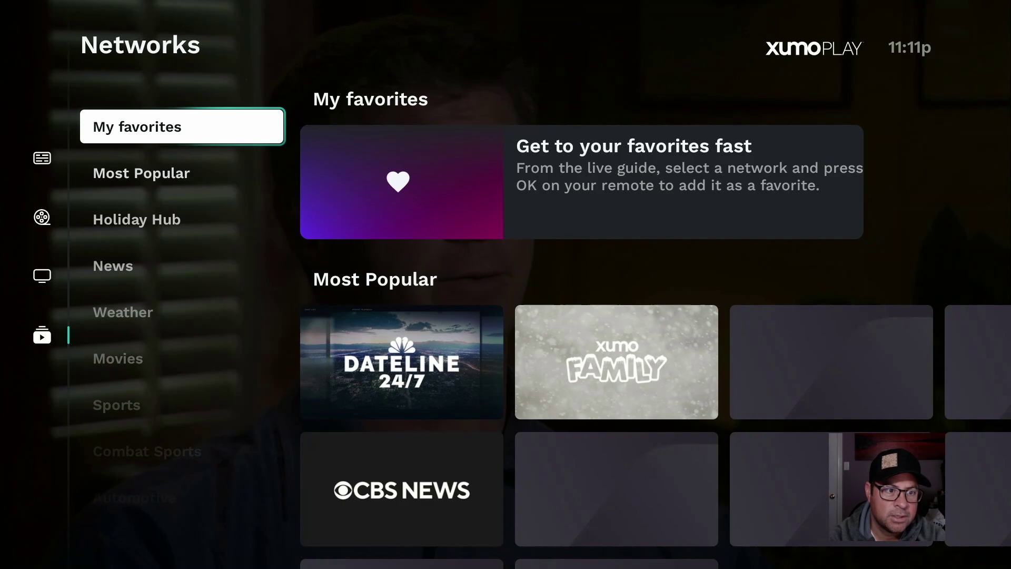
{"action": "key", "text": "Down"}
{"action": "key", "text": "Down"}
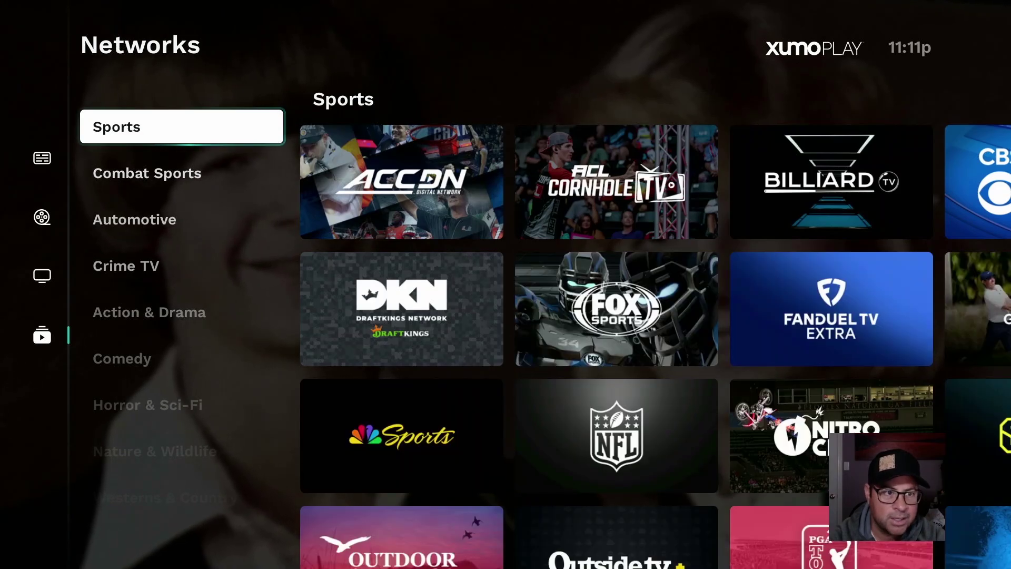
{"action": "key", "text": "Right"}
{"action": "key", "text": "Down"}
{"action": "key", "text": "Down"}
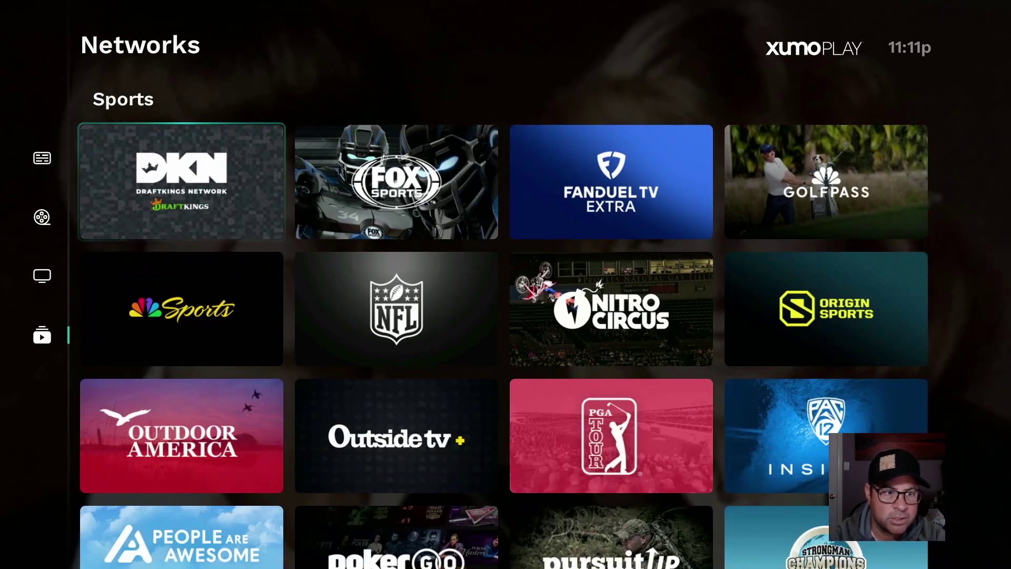
{"action": "key", "text": "Up"}
{"action": "key", "text": "Up"}
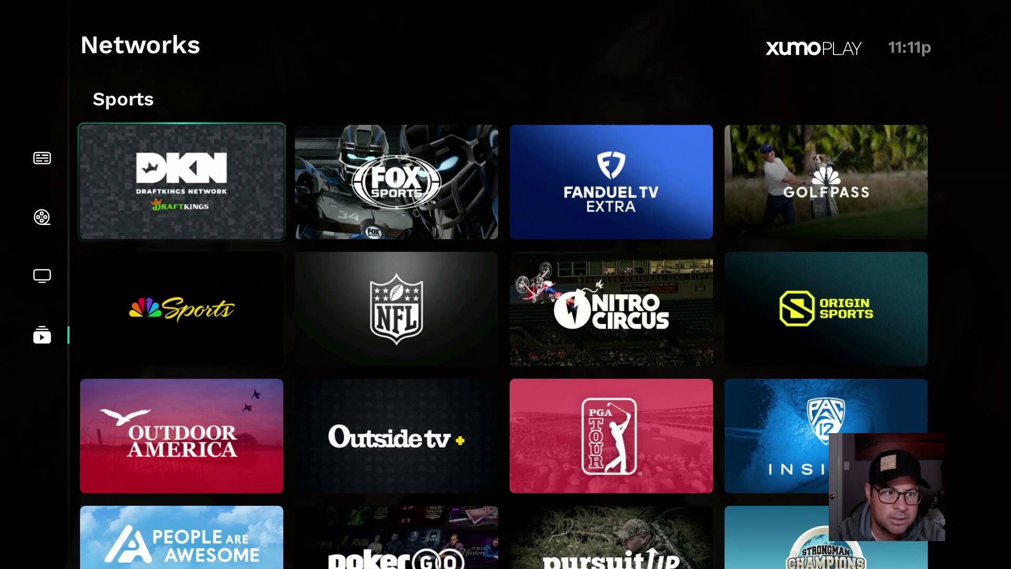
{"action": "key", "text": "Down"}
{"action": "key", "text": "Down"}
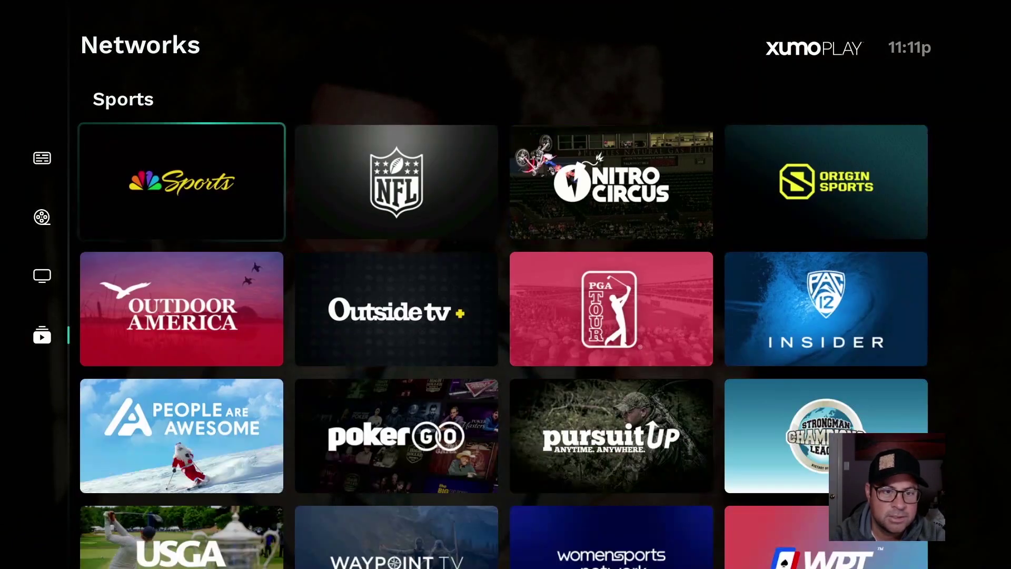
{"action": "key", "text": "Down"}
{"action": "key", "text": "Down"}
{"action": "key", "text": "Down"}
{"action": "key", "text": "Down"}
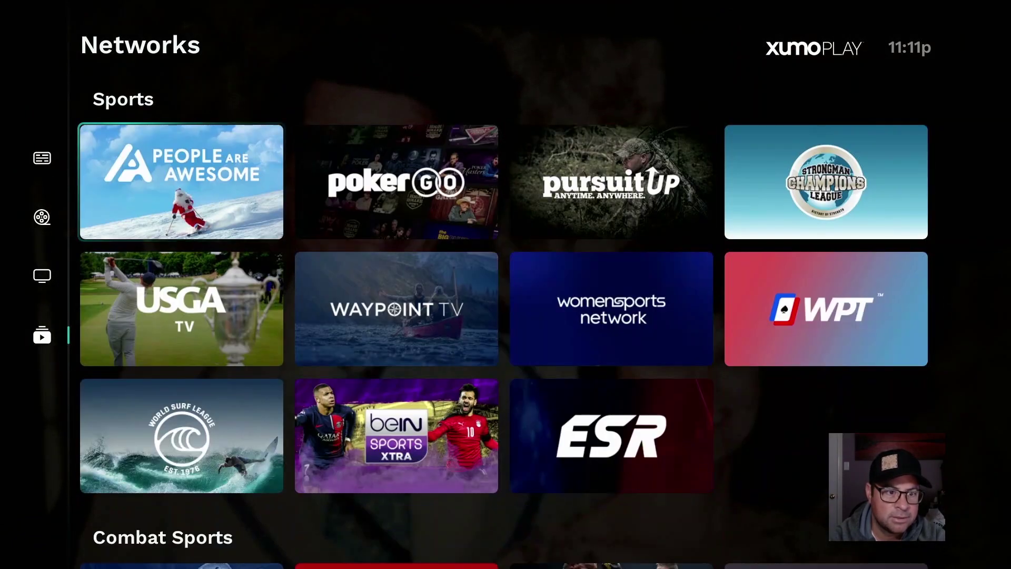
{"action": "key", "text": "Down"}
{"action": "key", "text": "Down"}
{"action": "key", "text": "Down"}
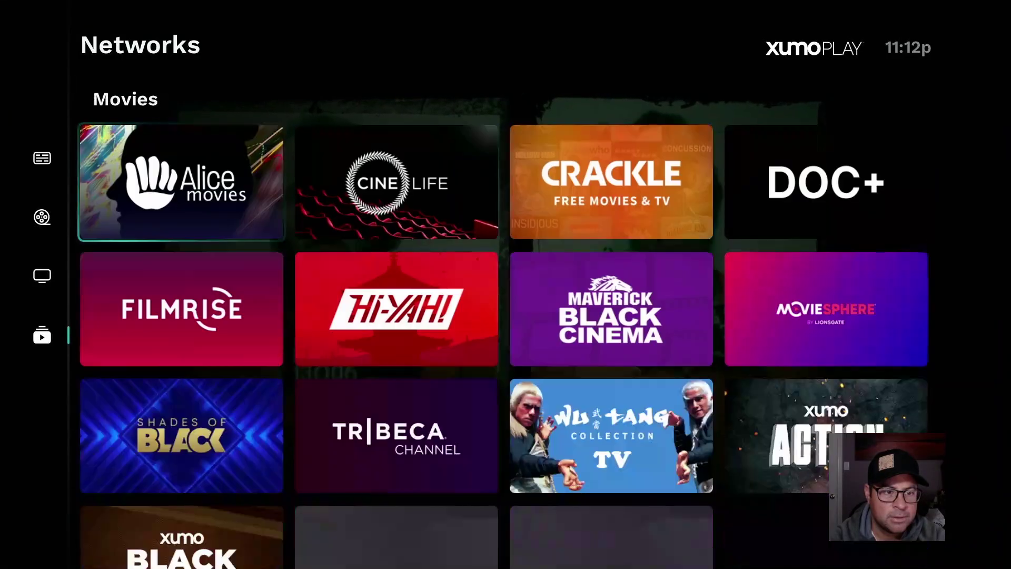
{"action": "key", "text": "Down"}
{"action": "key", "text": "Down"}
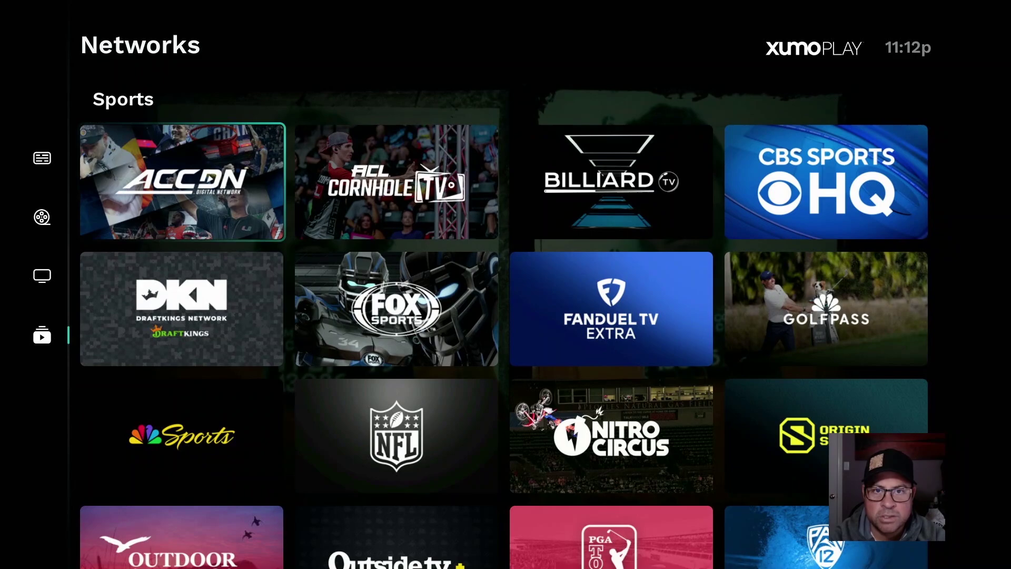
{"action": "key", "text": "Down"}
{"action": "key", "text": "Down"}
{"action": "key", "text": "Down"}
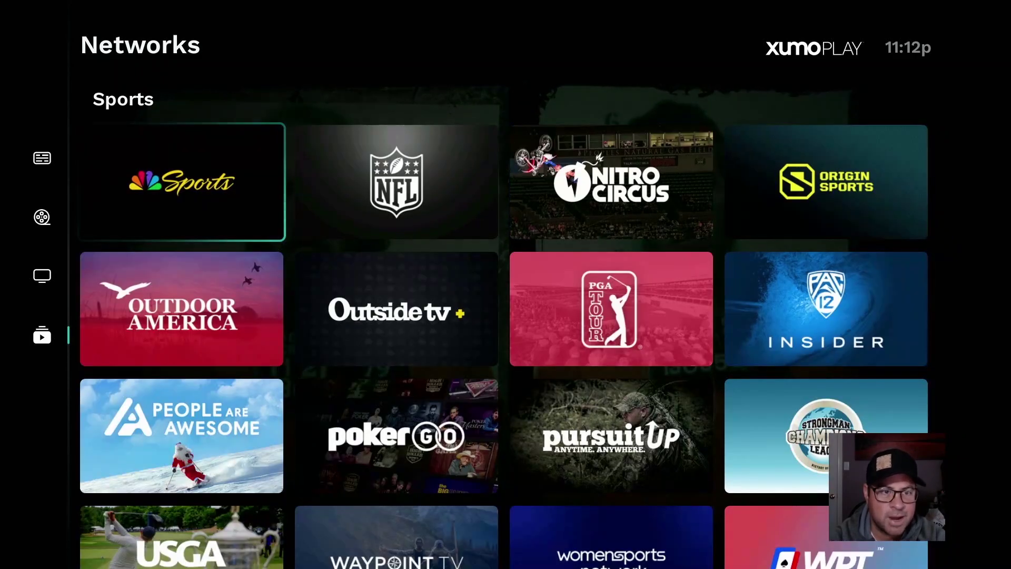
{"action": "key", "text": "Up"}
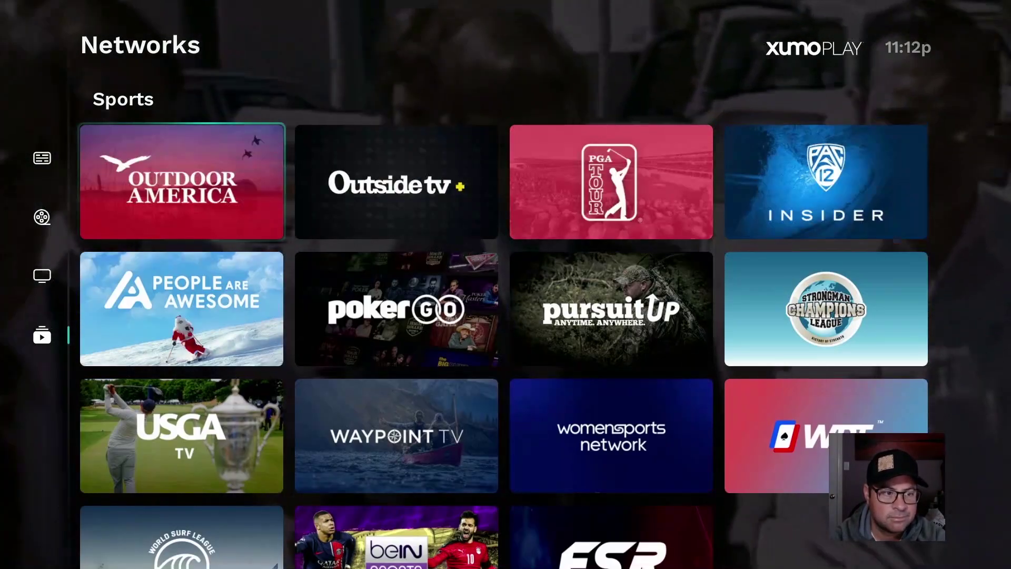
{"action": "key", "text": "Down"}
{"action": "key", "text": "Down"}
{"action": "key", "text": "Down"}
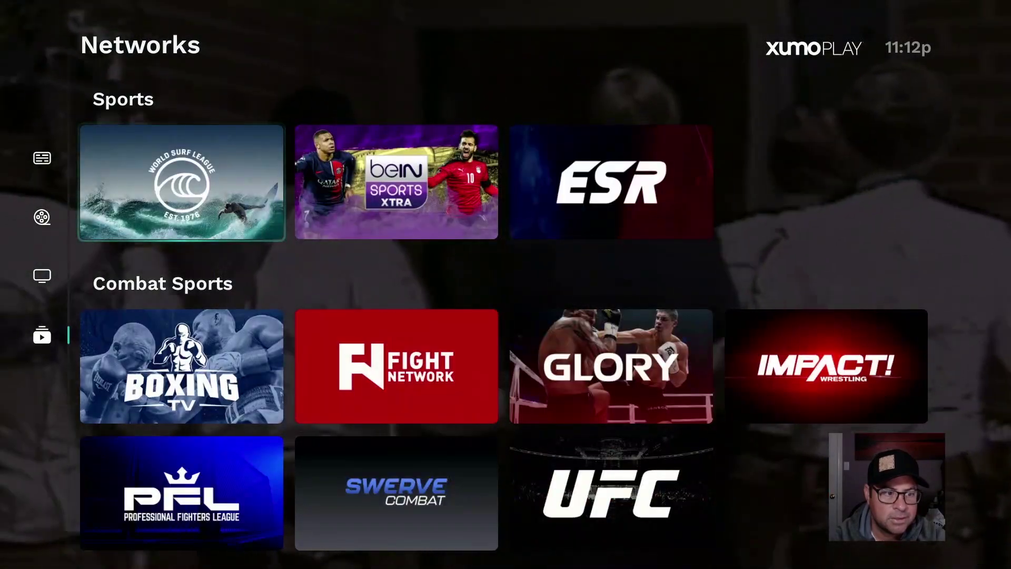
{"action": "key", "text": "Down"}
{"action": "key", "text": "Down"}
{"action": "key", "text": "Down"}
{"action": "key", "text": "Down"}
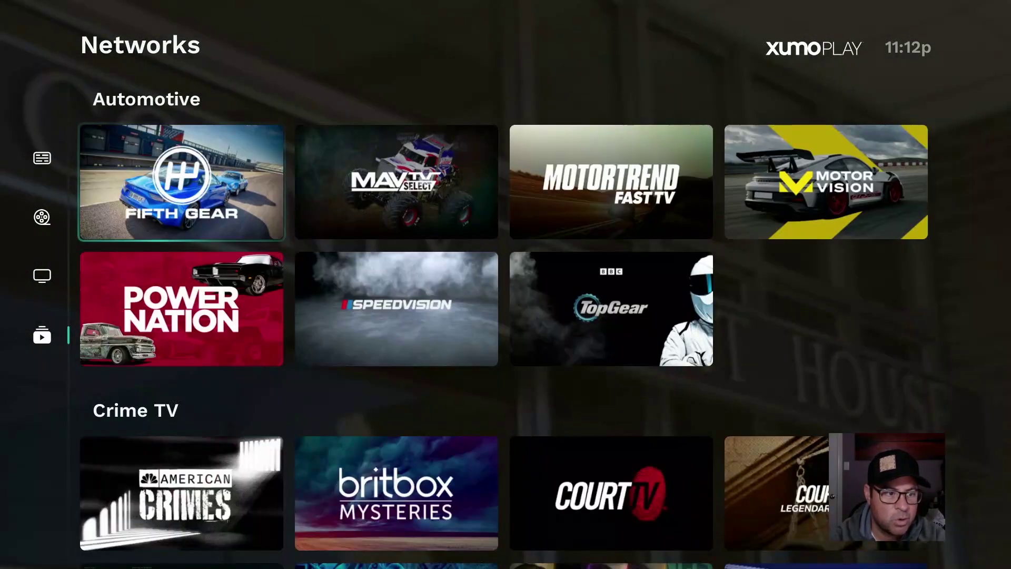
{"action": "key", "text": "Down"}
{"action": "key", "text": "Down"}
{"action": "key", "text": "Down"}
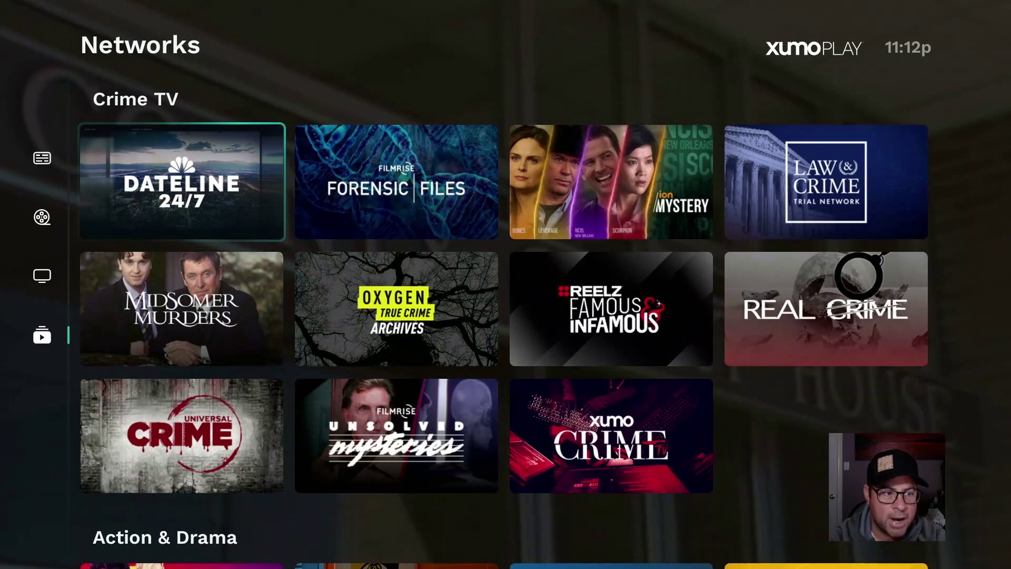
{"action": "key", "text": "Down"}
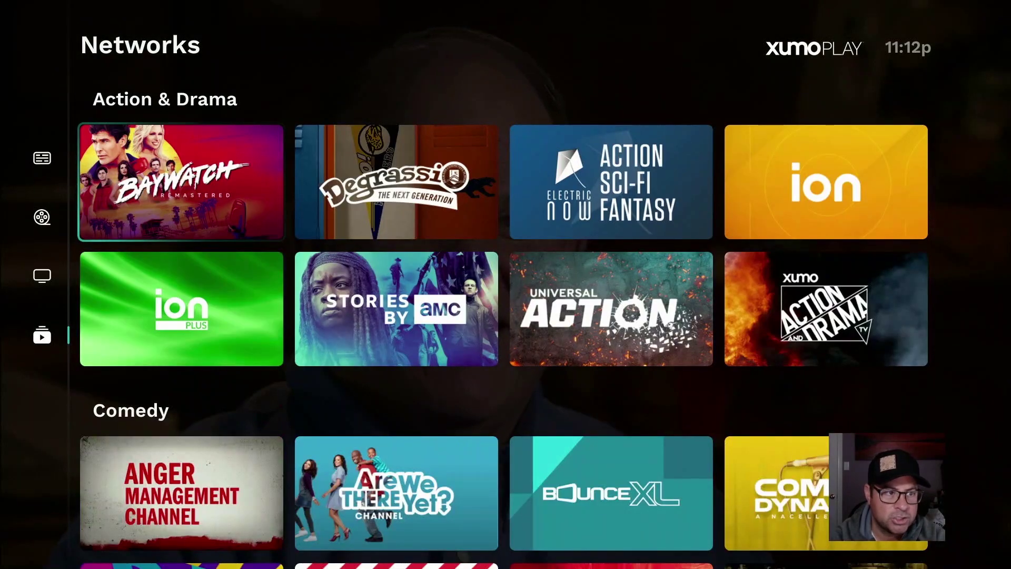
{"action": "key", "text": "Down"}
{"action": "key", "text": "Down"}
{"action": "key", "text": "Down"}
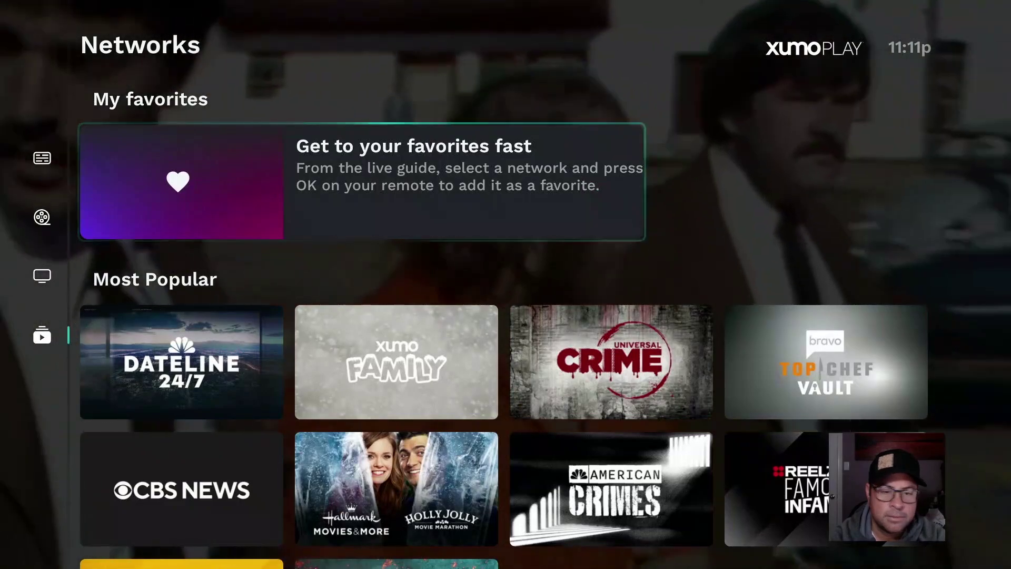
{"action": "key", "text": "Down"}
{"action": "key", "text": "Down"}
{"action": "key", "text": "Down"}
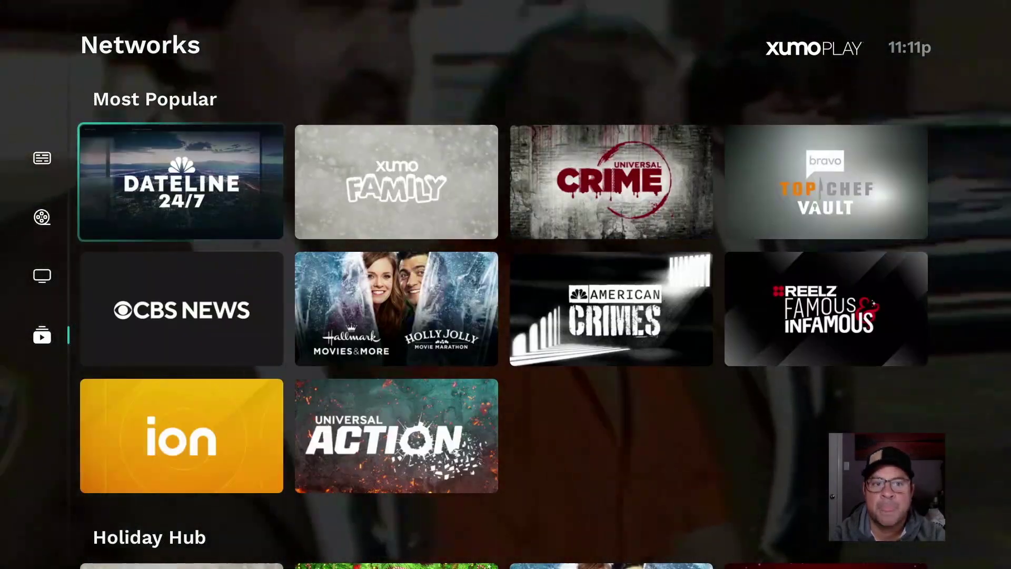
{"action": "key", "text": "Down"}
{"action": "key", "text": "Down"}
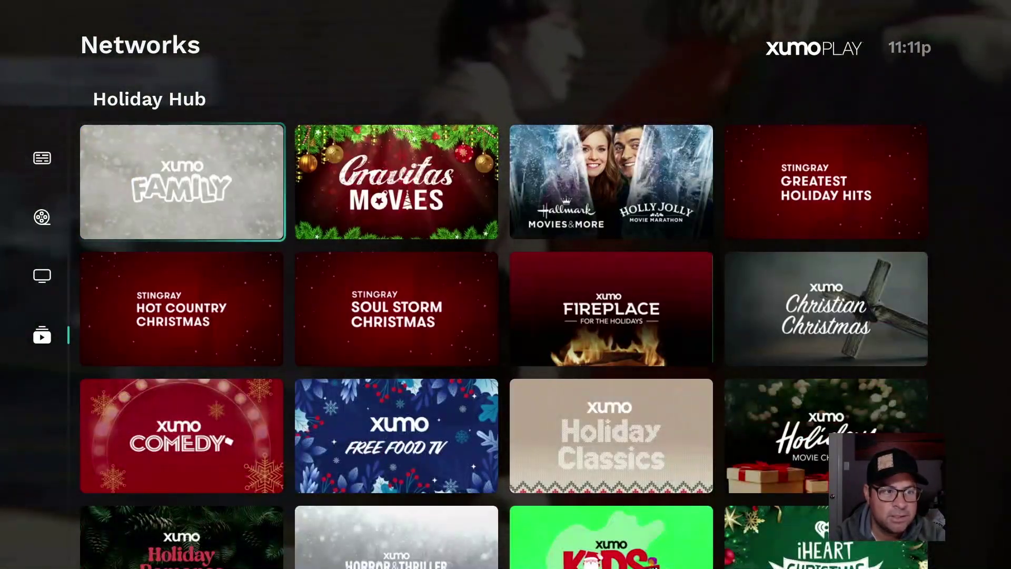
{"action": "key", "text": "Down"}
{"action": "key", "text": "Down"}
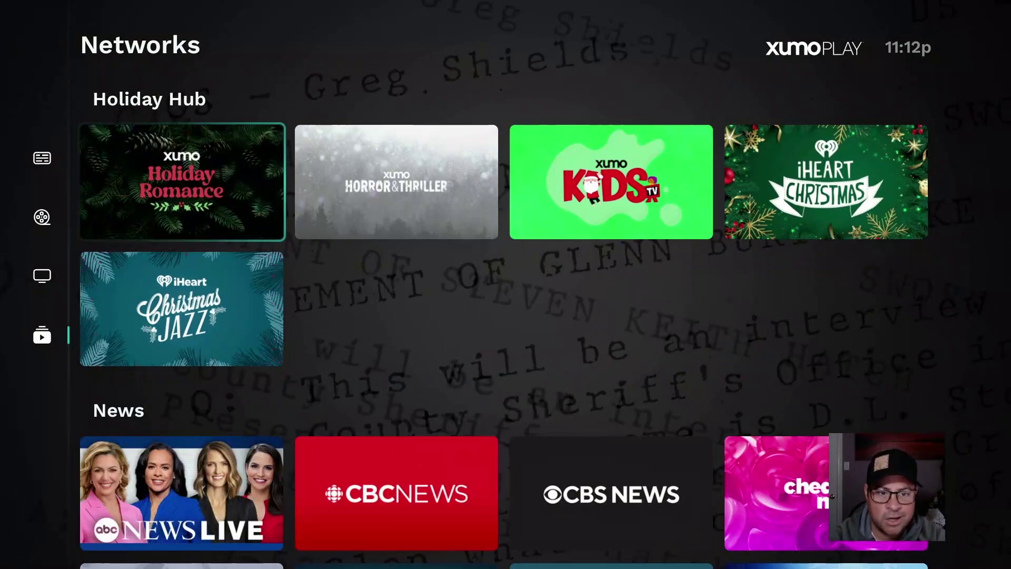